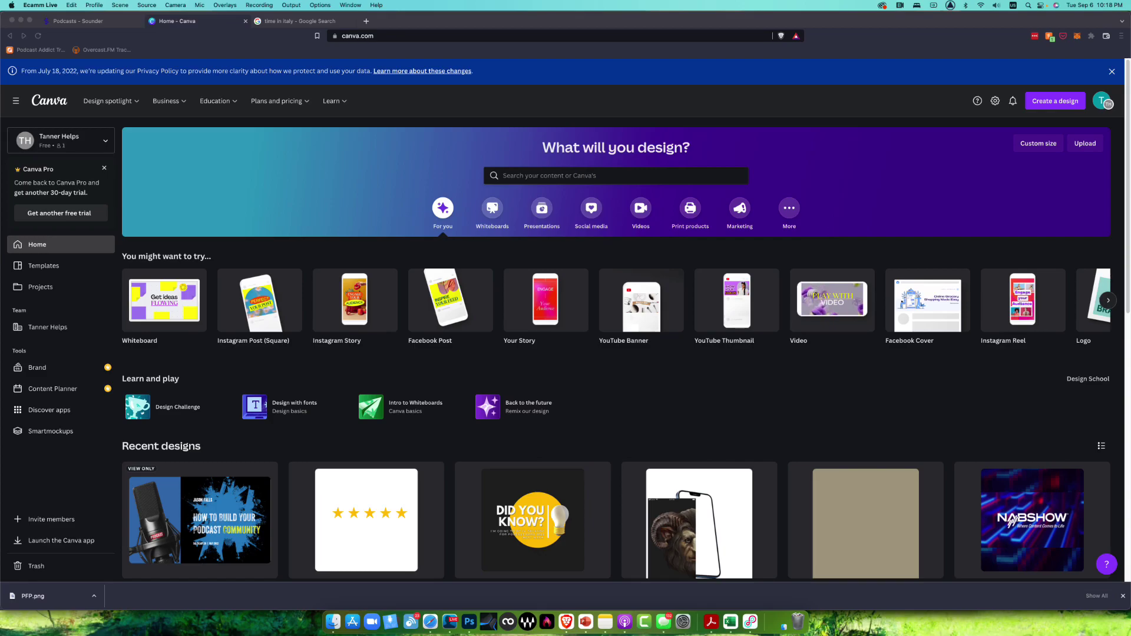
# Step: Open fiverr.com in a new tab and move it ahead of the search tab
pyautogui.click(831, 49)
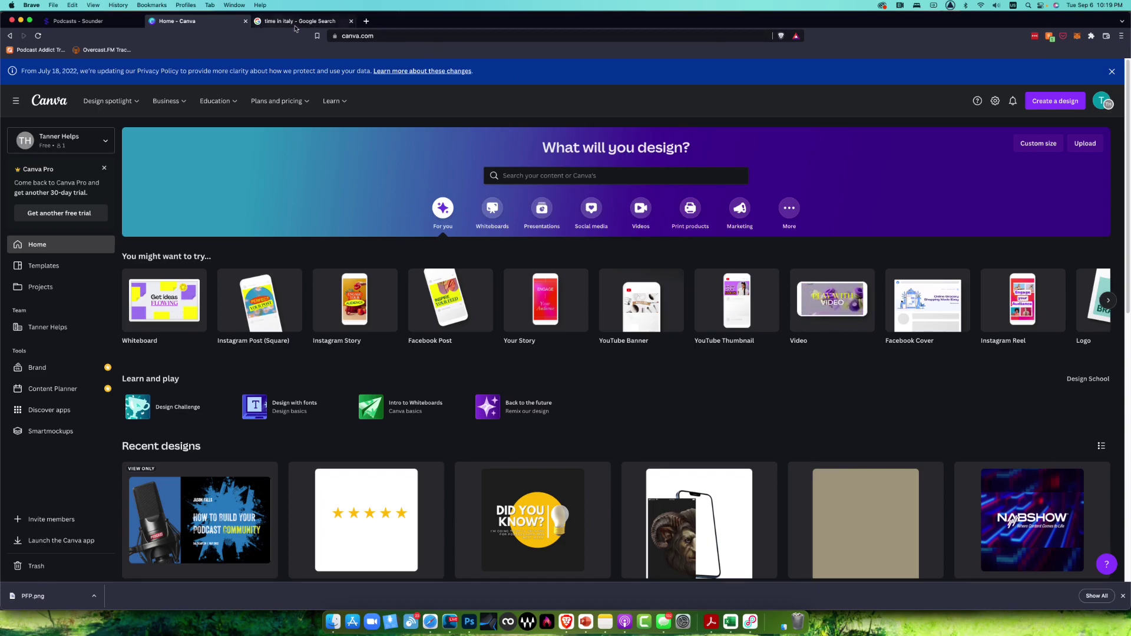
pyautogui.click(366, 21)
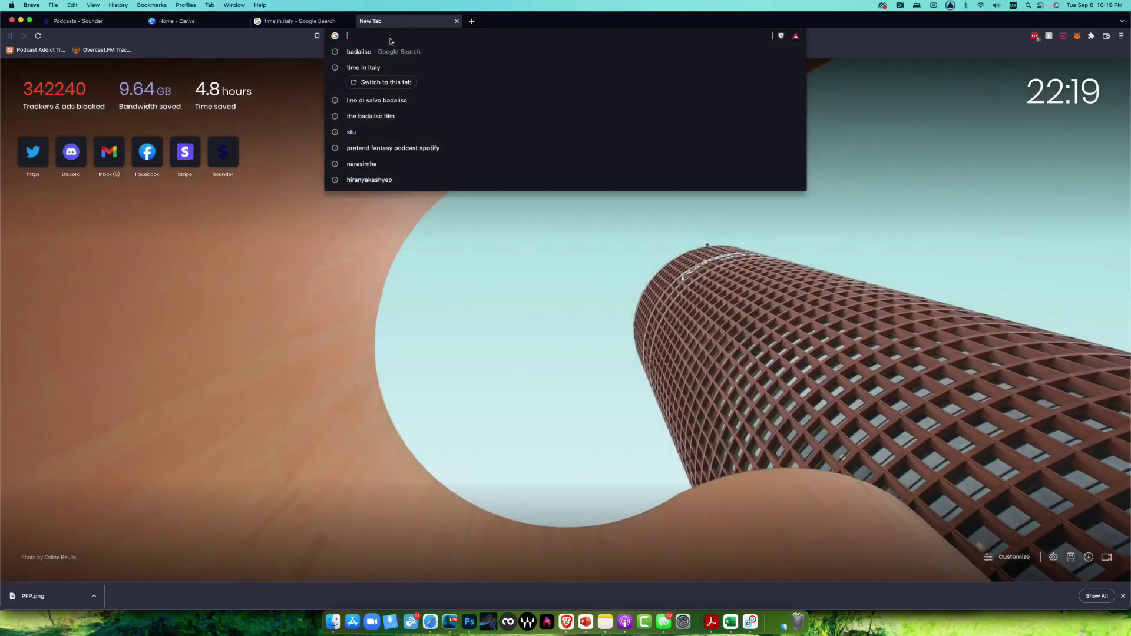
pyautogui.write('v')
pyautogui.press('BackSpace')
pyautogui.write('fiverr.com')
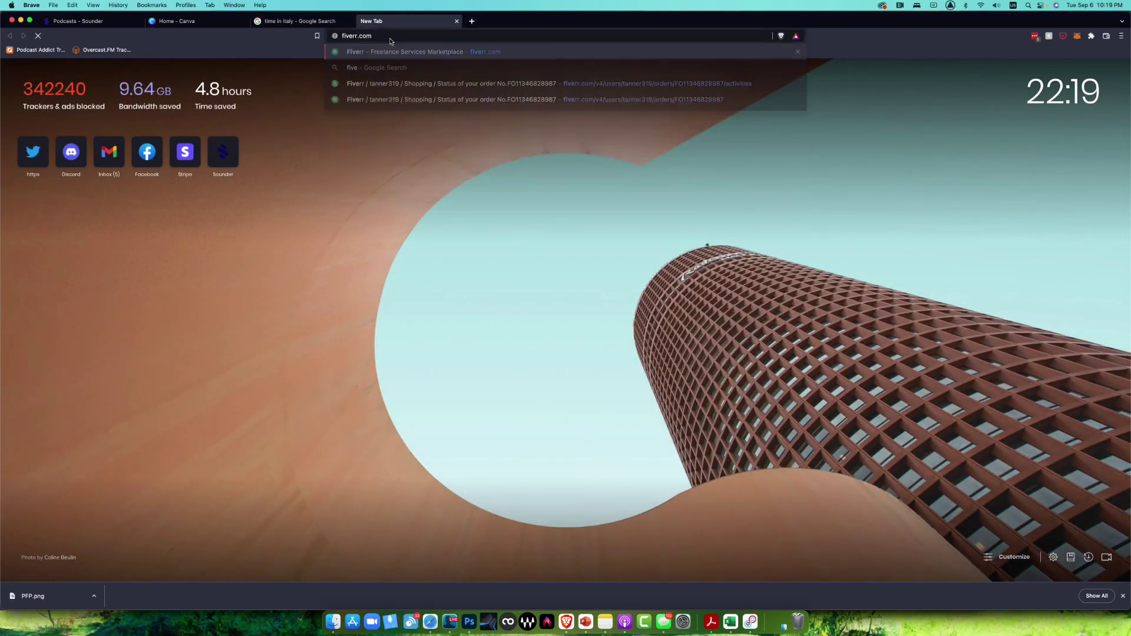
pyautogui.press('Return')
pyautogui.moveTo(406, 21); pyautogui.dragTo(300, 21)
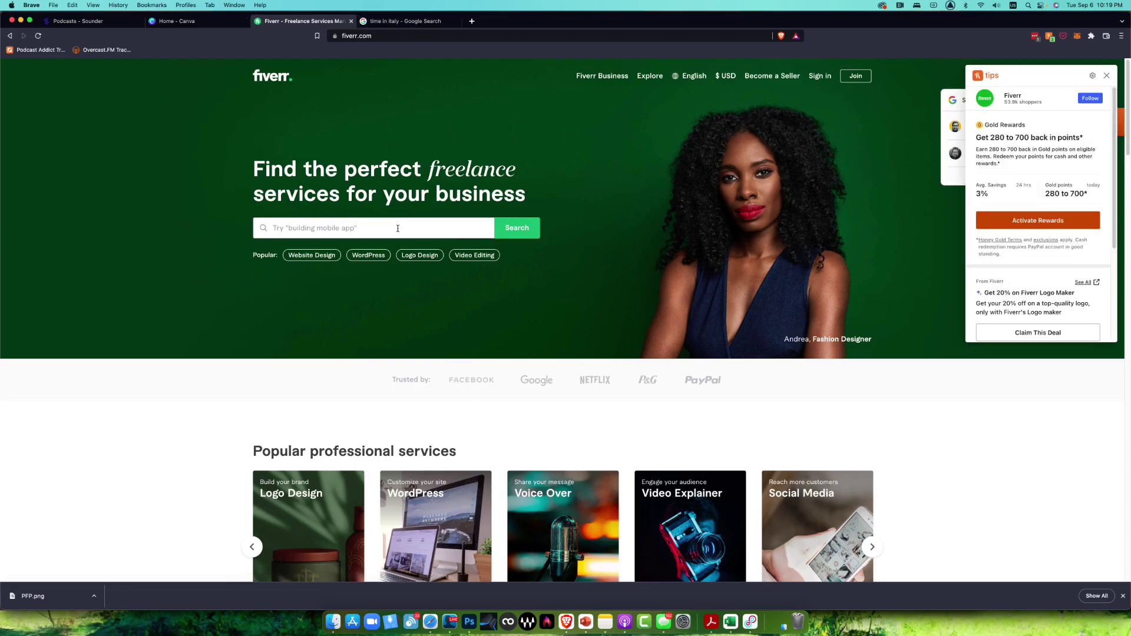
# Step: Search Fiverr for 'podcast cover art'
pyautogui.write('podcast cover art')
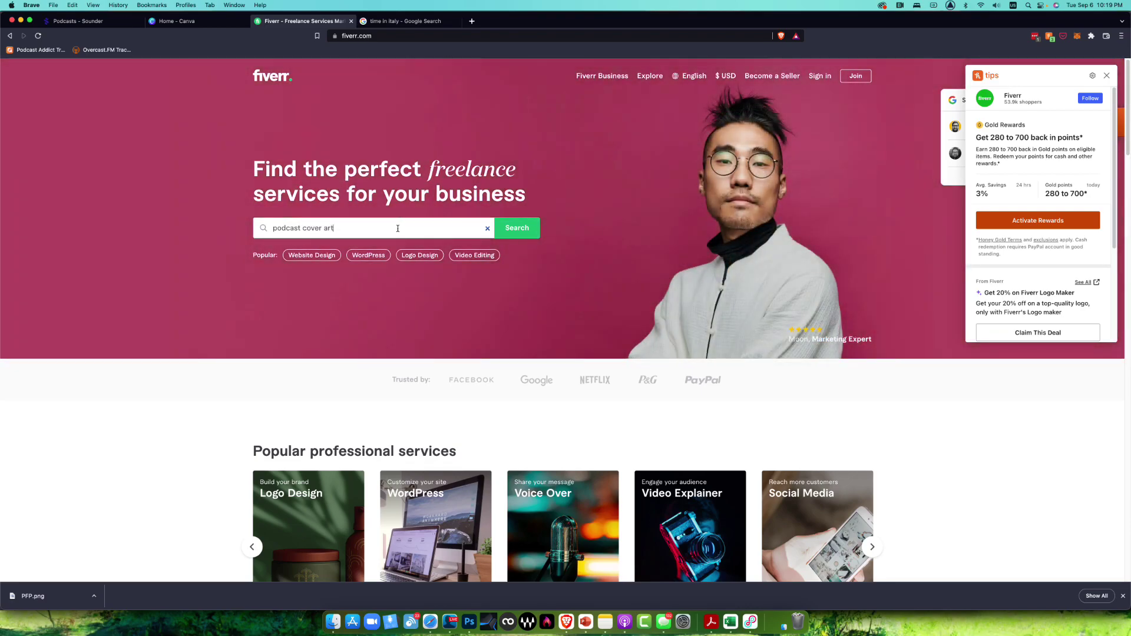
pyautogui.press('Return')
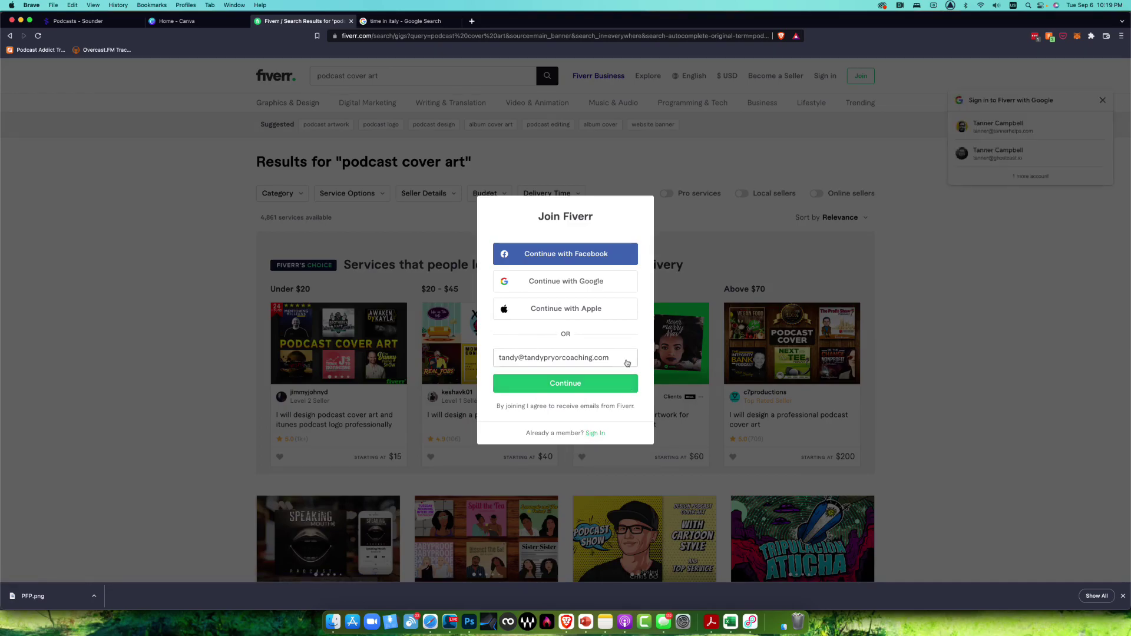
# Step: Clear the prefilled email and sign in with the first Google account
pyautogui.tripleClick(588, 357)
pyautogui.press('BackSpace')
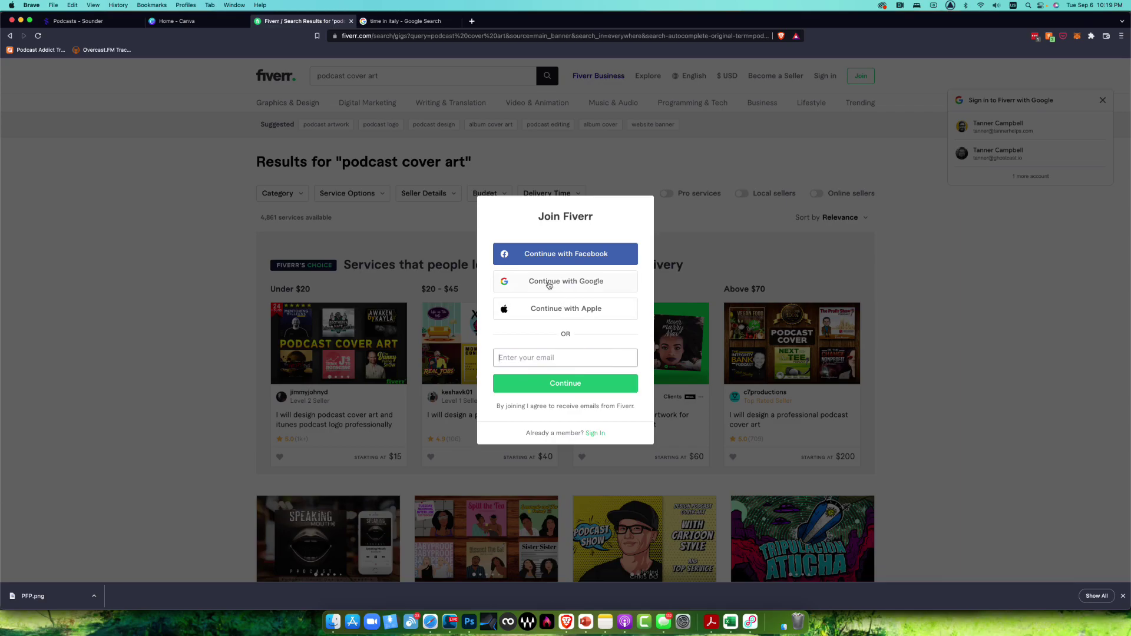
pyautogui.click(565, 292)
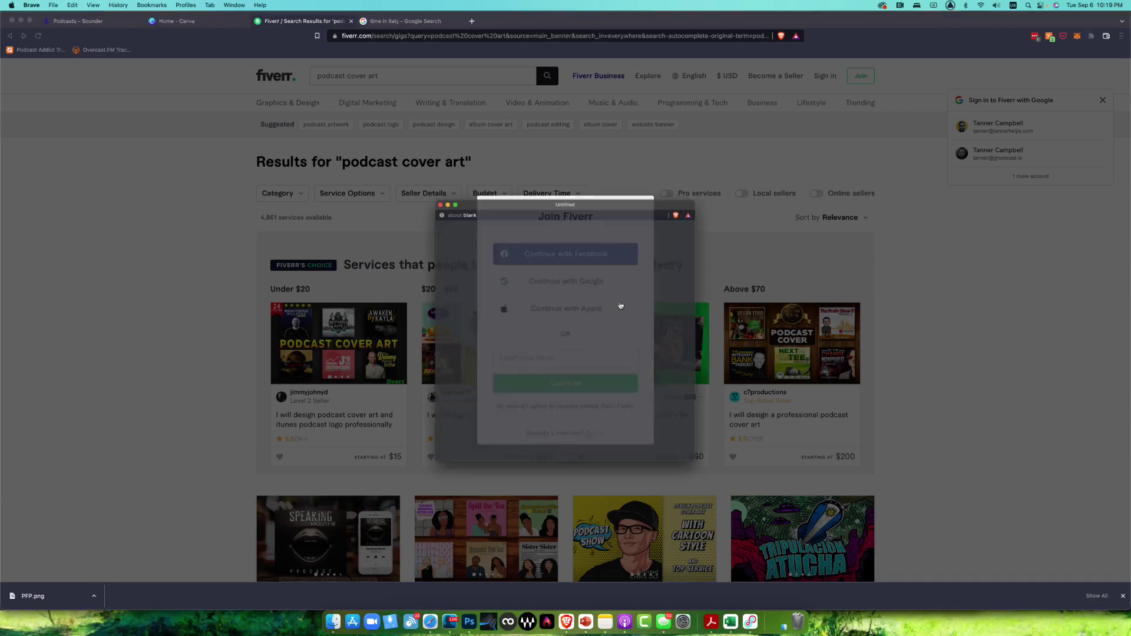
pyautogui.click(527, 321)
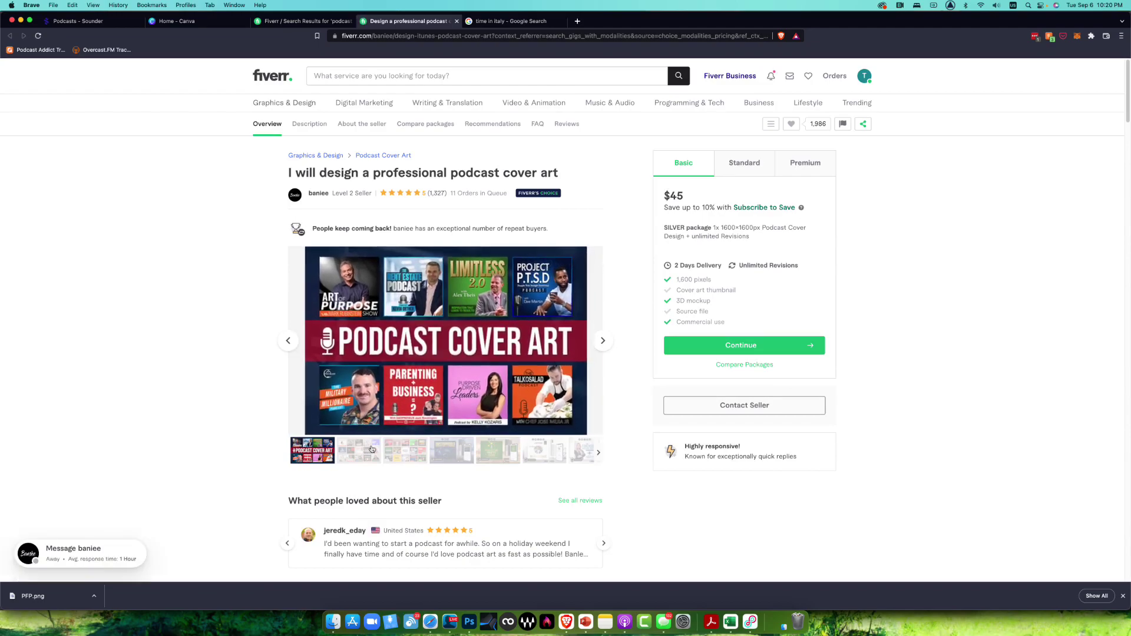
# Step: View the second, third and UNSTOPPABLE gig gallery images, then return to the Canva home tab
pyautogui.click(359, 450)
pyautogui.click(405, 450)
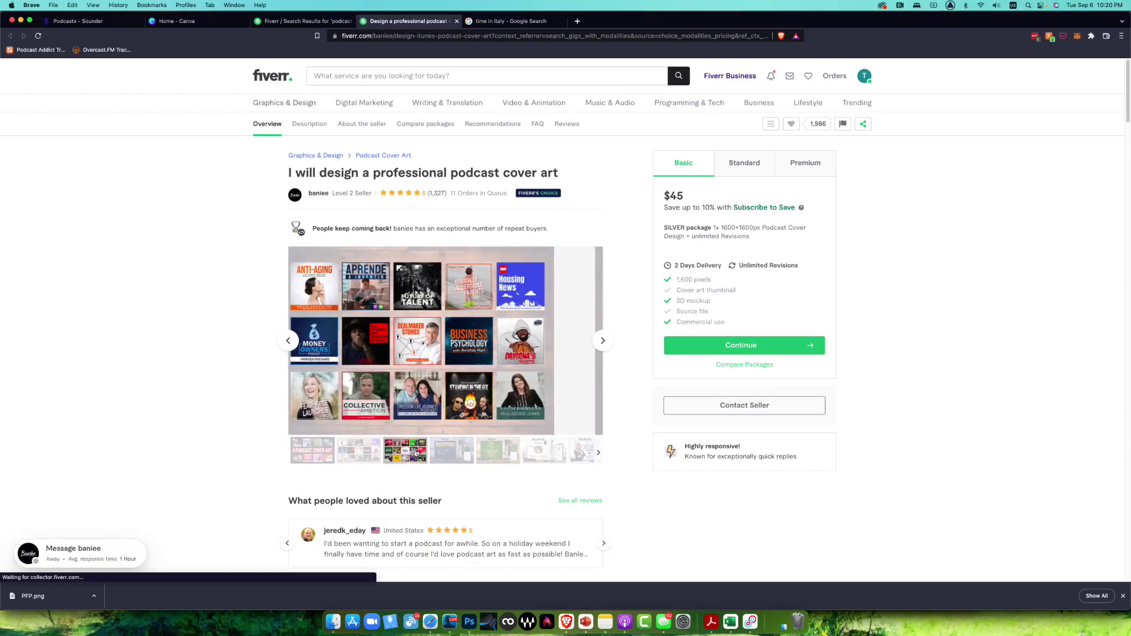
pyautogui.click(458, 454)
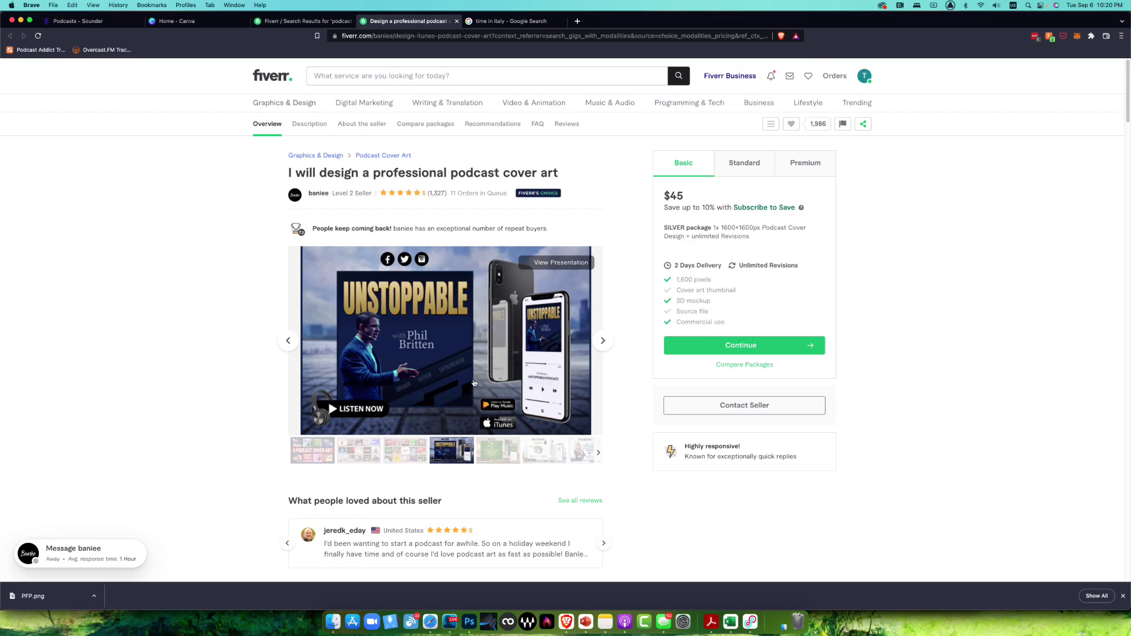
pyautogui.click(184, 22)
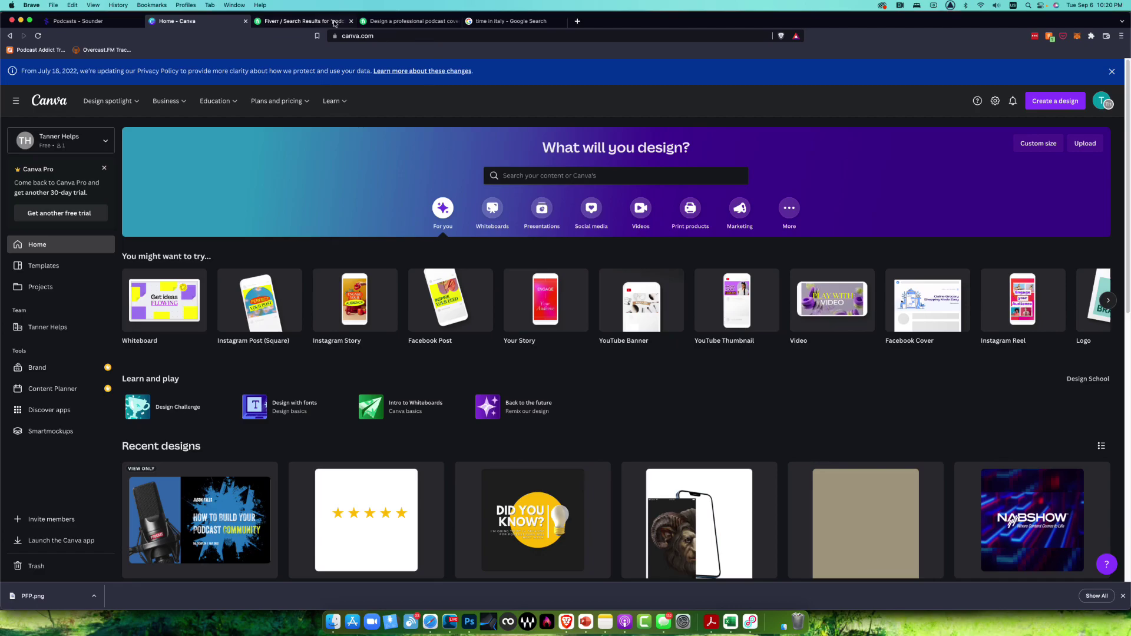
# Step: From the search results, open the illustrated podcast cover art gig and page through four gallery images
pyautogui.click(305, 21)
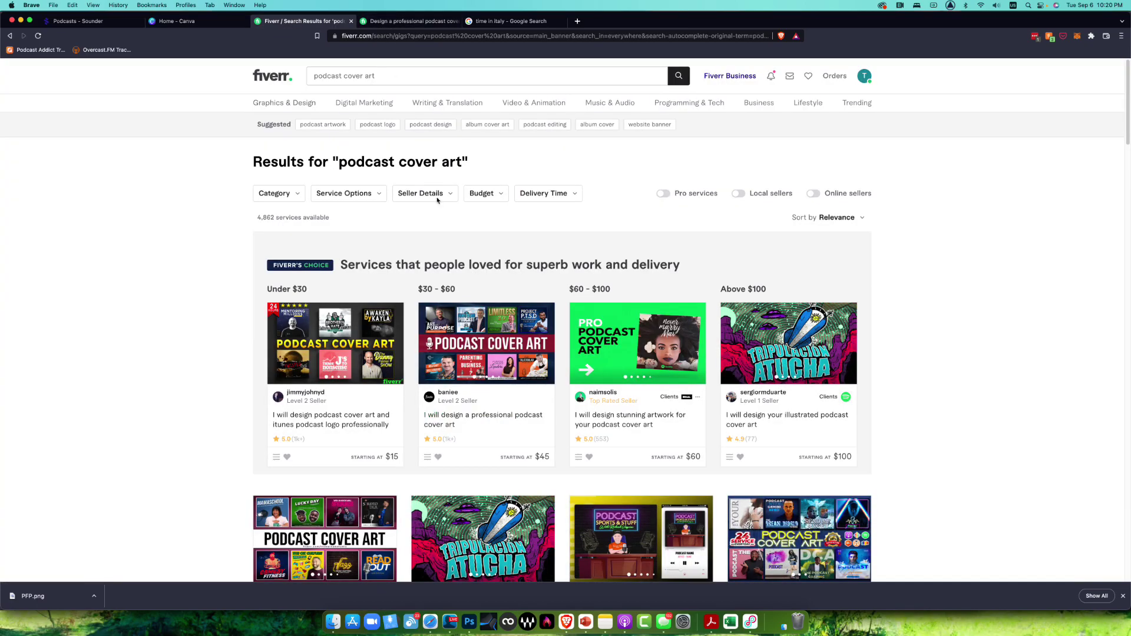
pyautogui.scroll(-2, 502, 278)
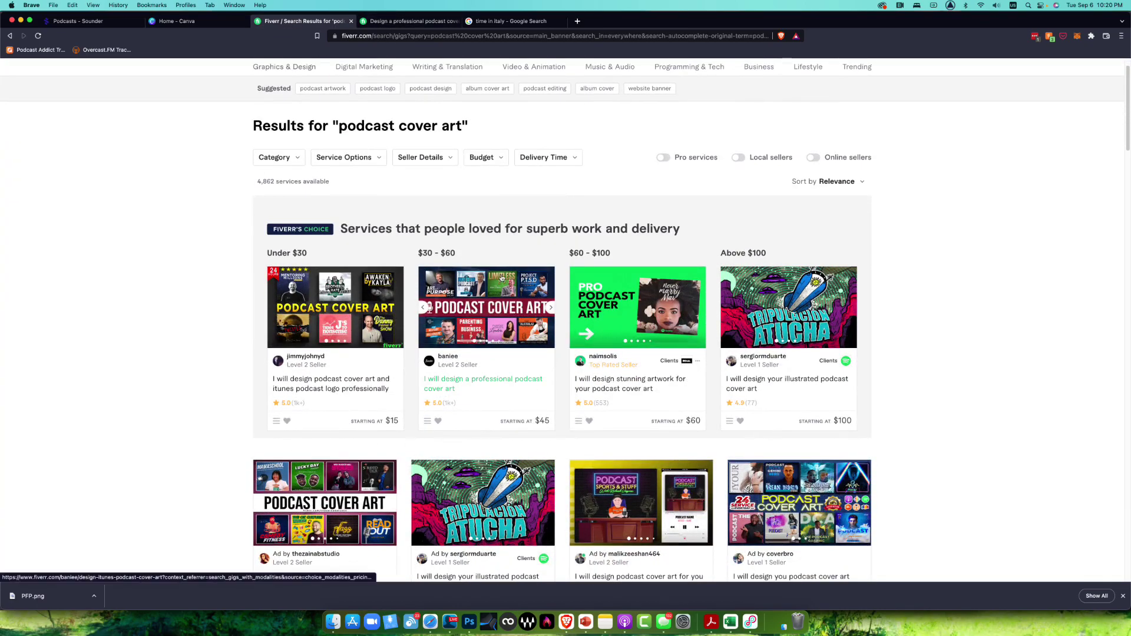
pyautogui.scroll(-5, 502, 278)
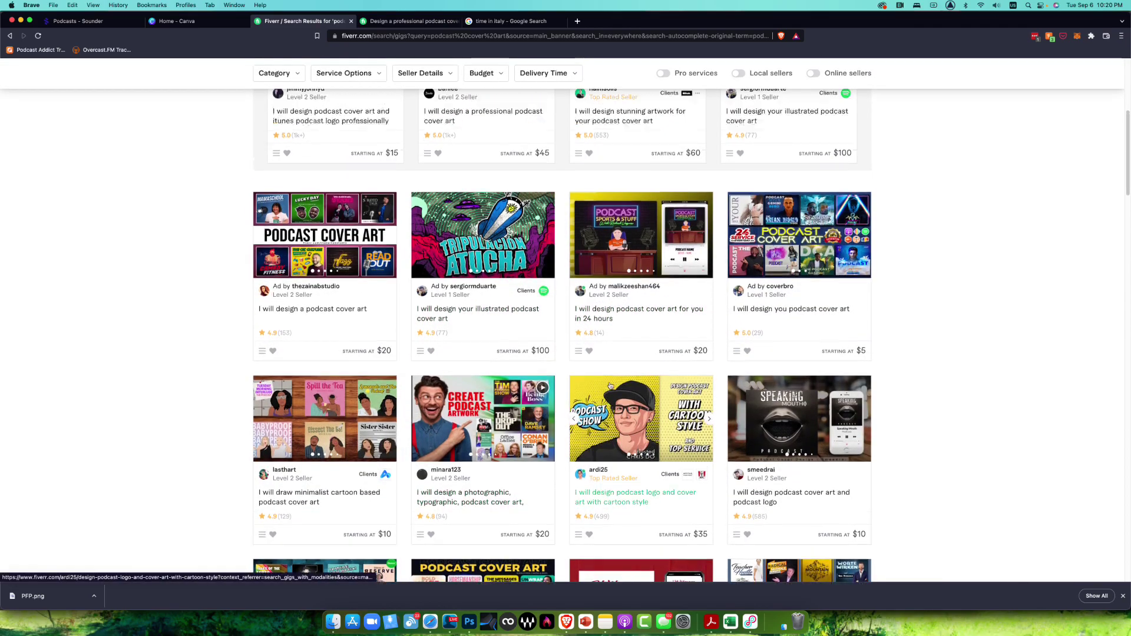
pyautogui.scroll(5, 748, 313)
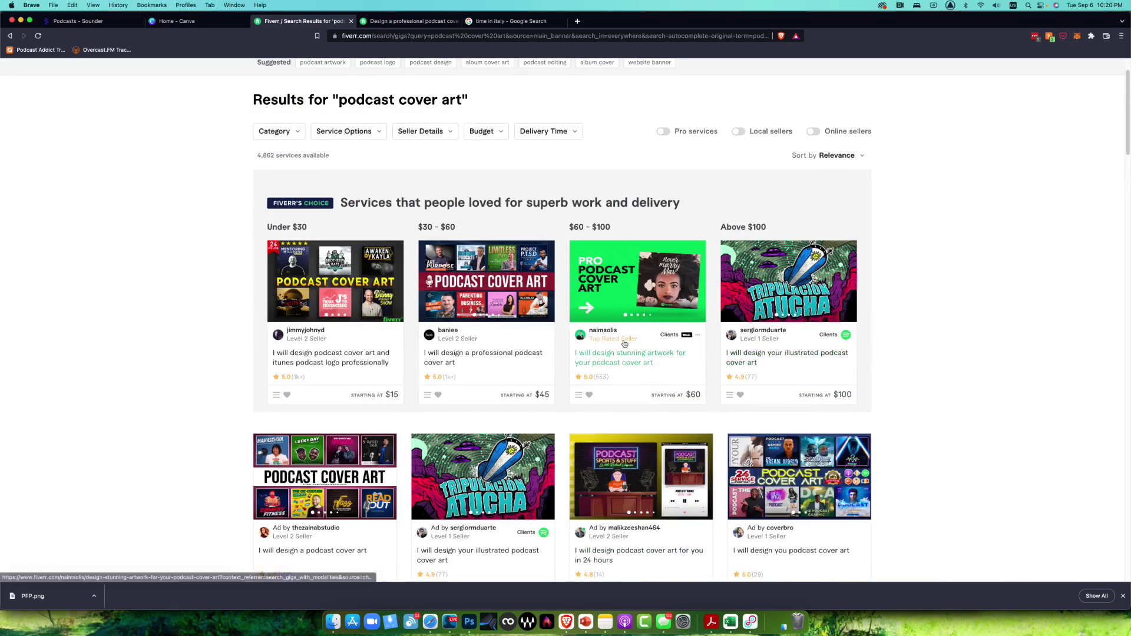
pyautogui.moveTo(616, 328)
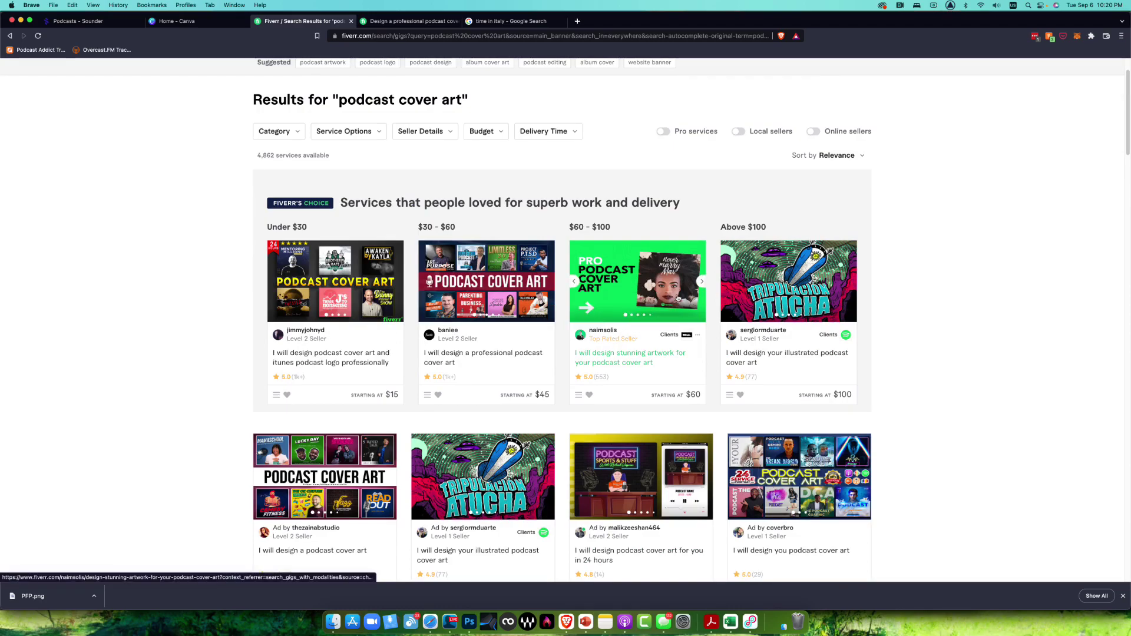
pyautogui.click(793, 281)
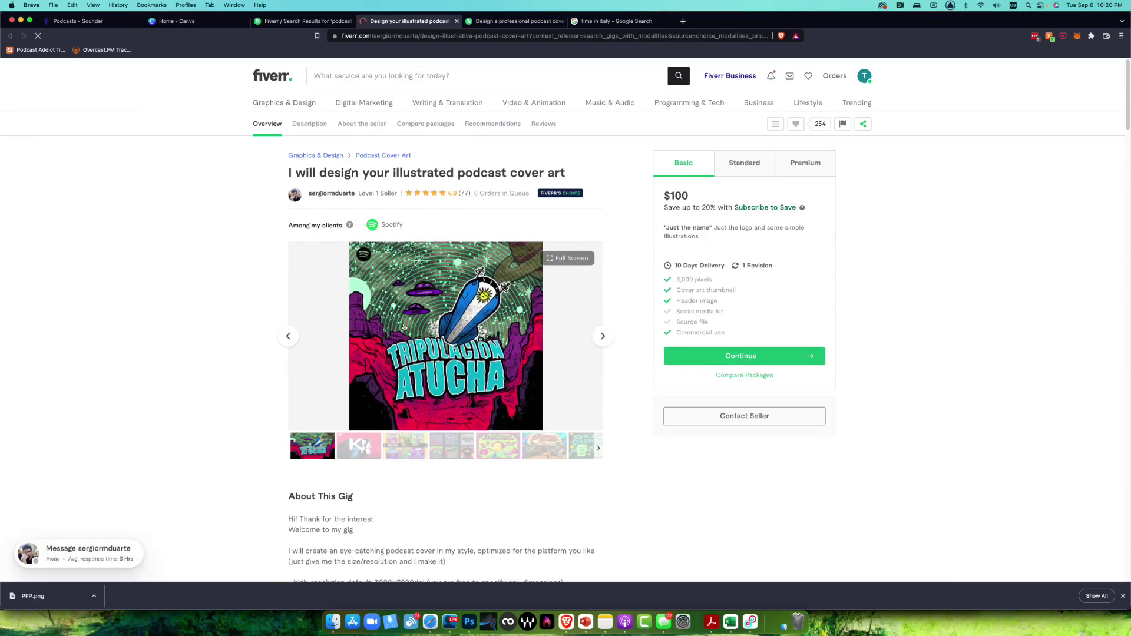
pyautogui.click(602, 339)
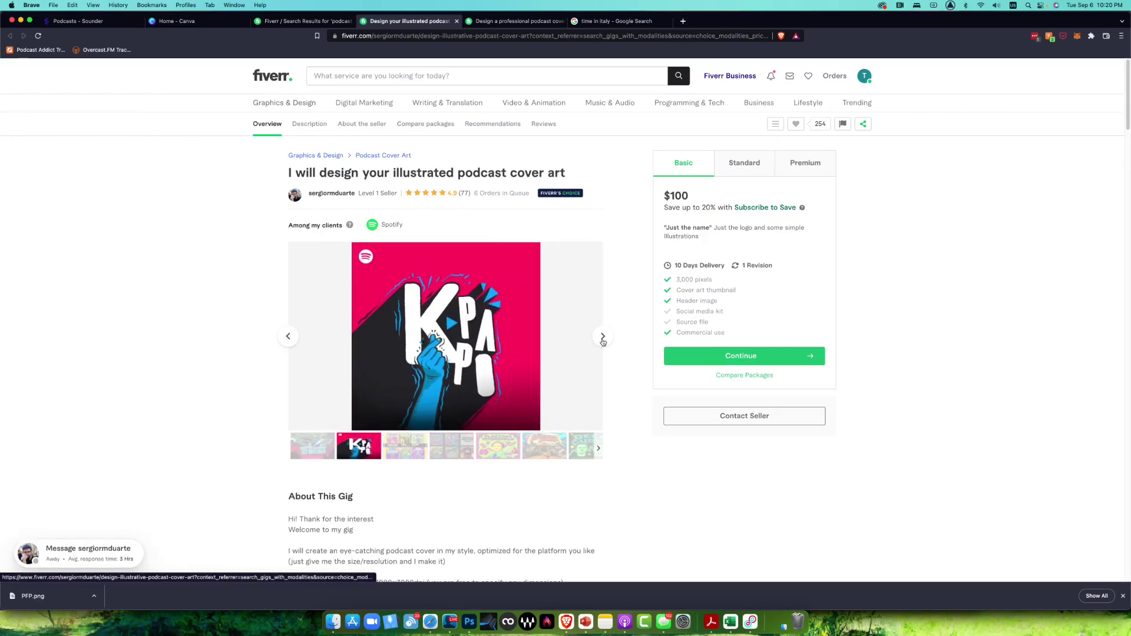
pyautogui.click(602, 340)
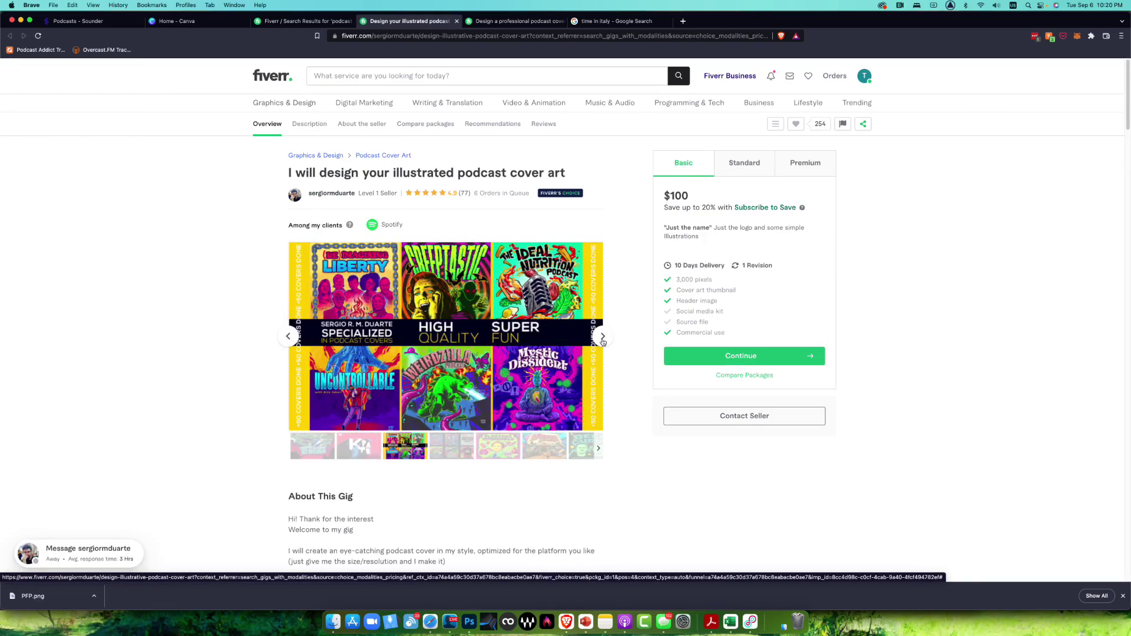
pyautogui.click(603, 339)
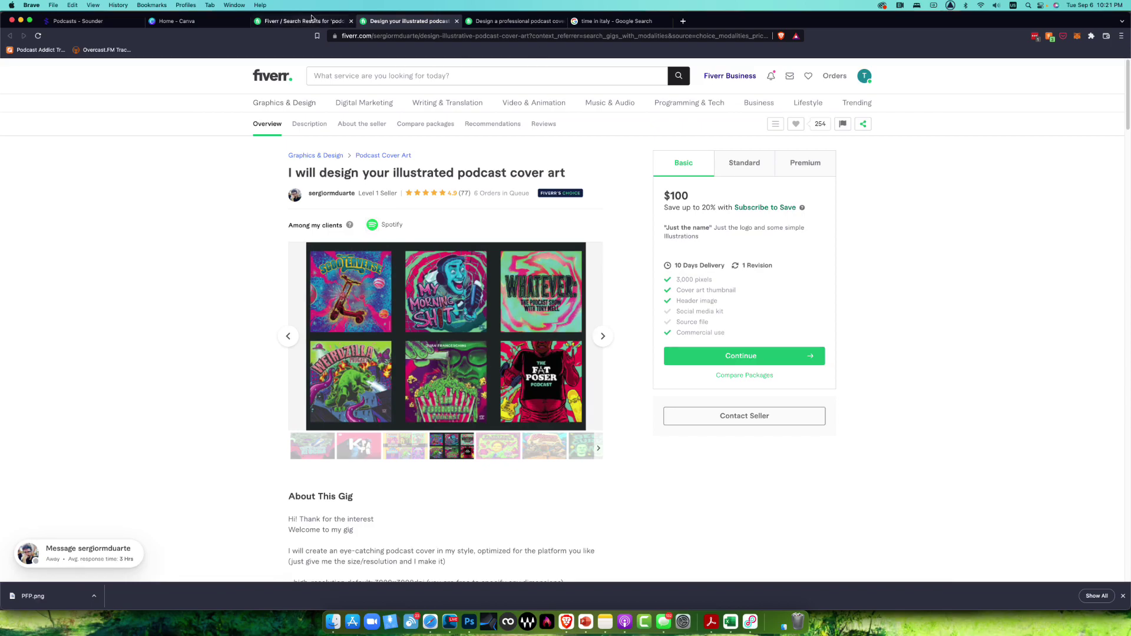
# Step: Reopen the professional podcast cover art gig and advance its gallery to the third image
pyautogui.click(311, 19)
pyautogui.click(421, 280)
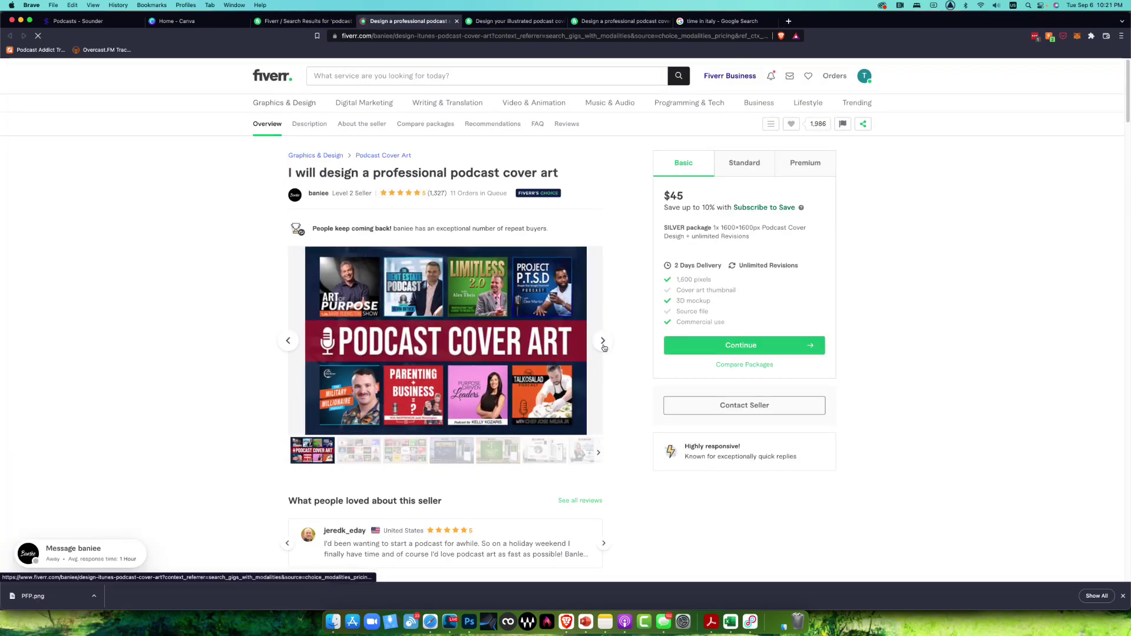
pyautogui.click(602, 344)
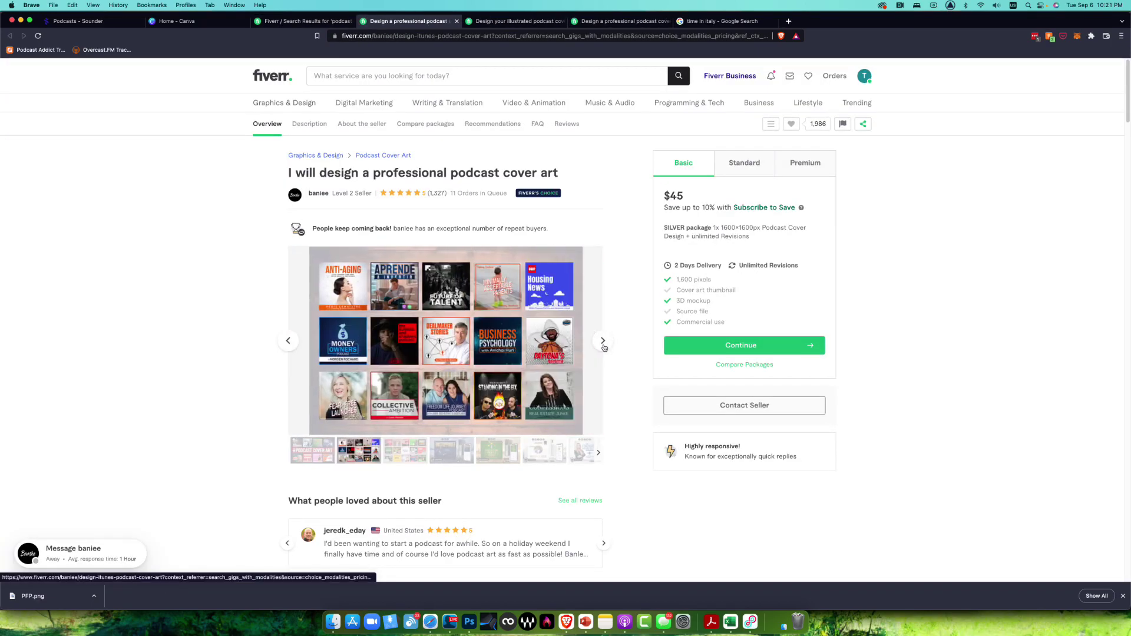
pyautogui.click(603, 343)
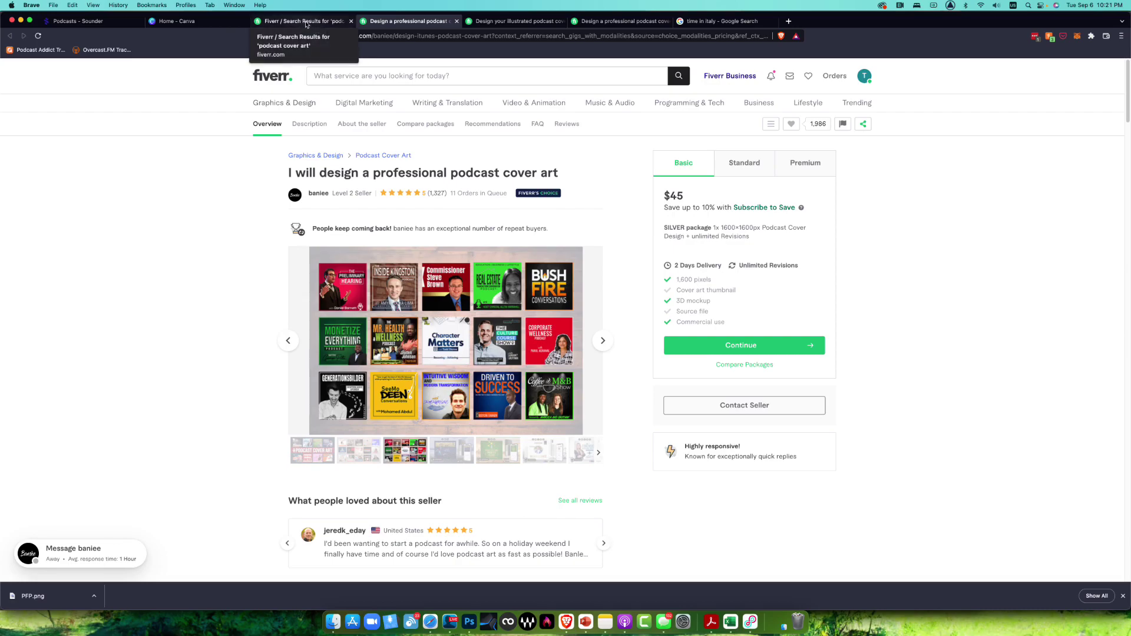
# Step: Search Canva templates for 'podcast cover' and open the Podcast Cover results
pyautogui.click(215, 24)
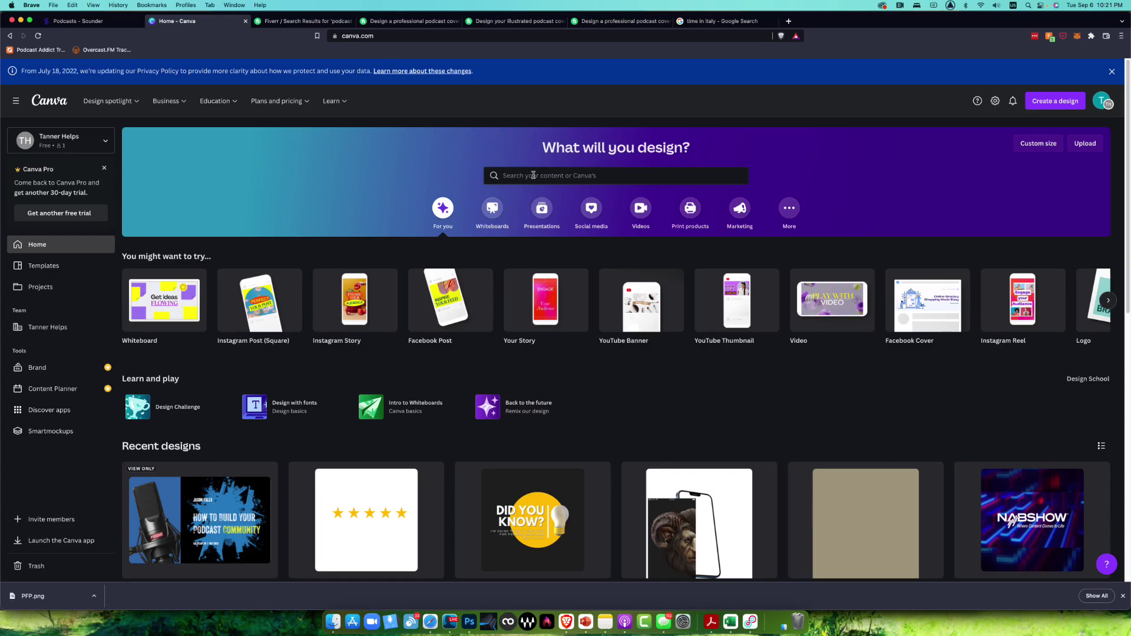
pyautogui.click(533, 175)
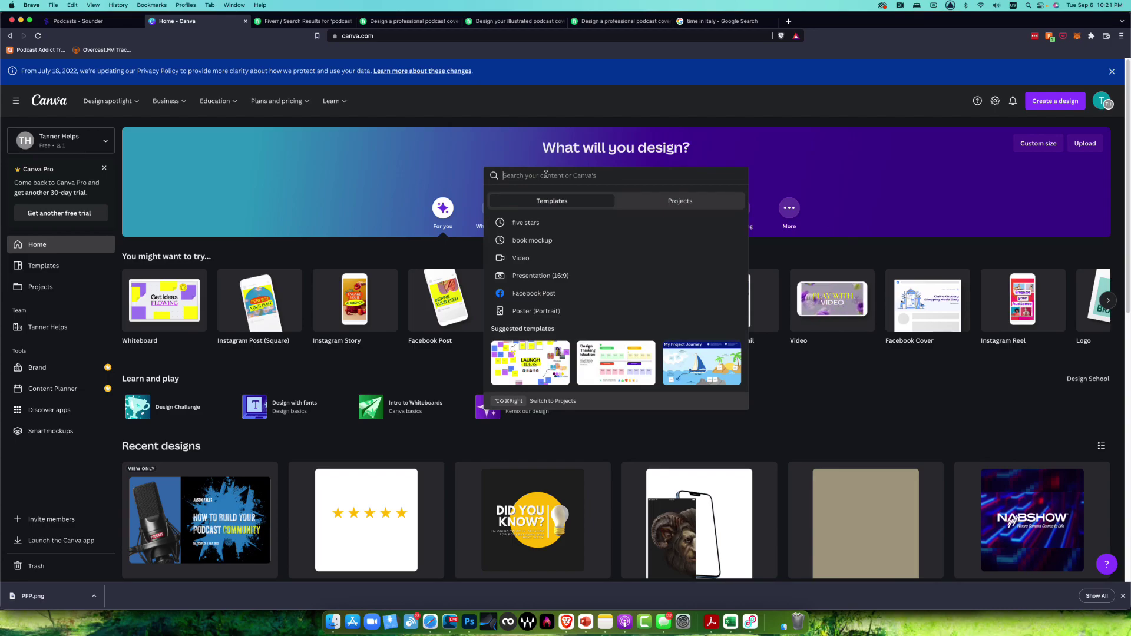
pyautogui.write('pod')
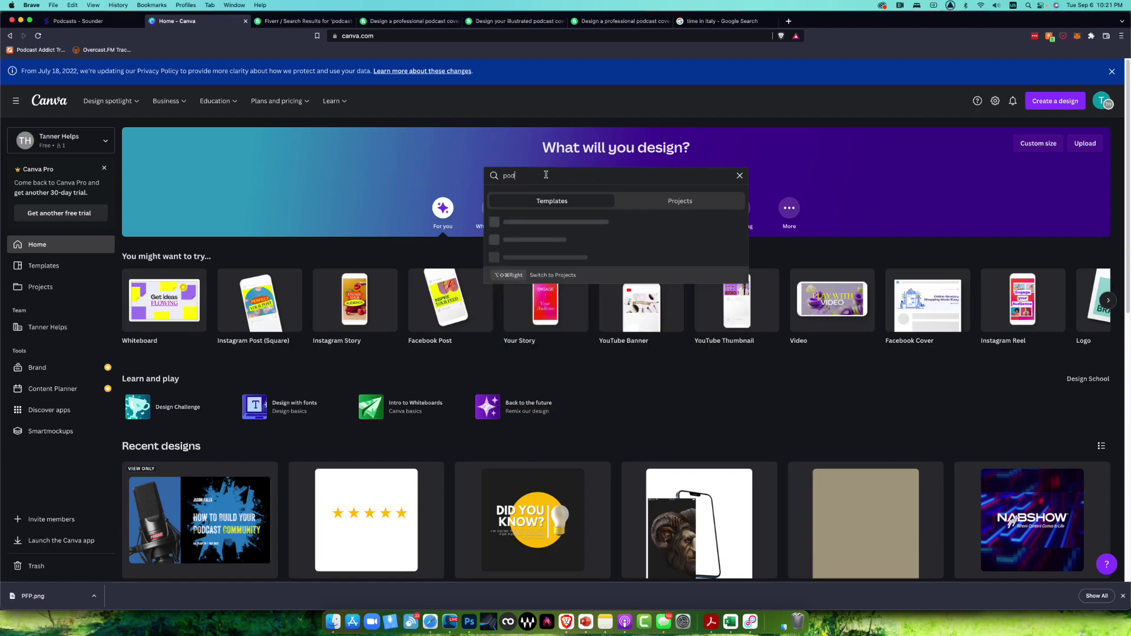
pyautogui.write('cast cover')
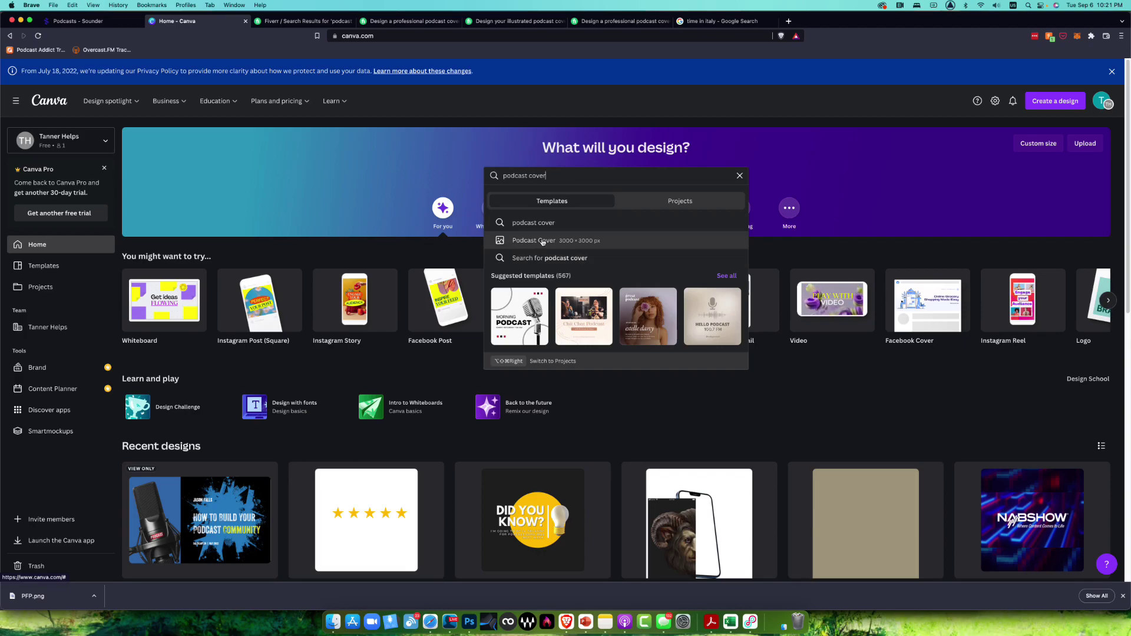
pyautogui.click(542, 241)
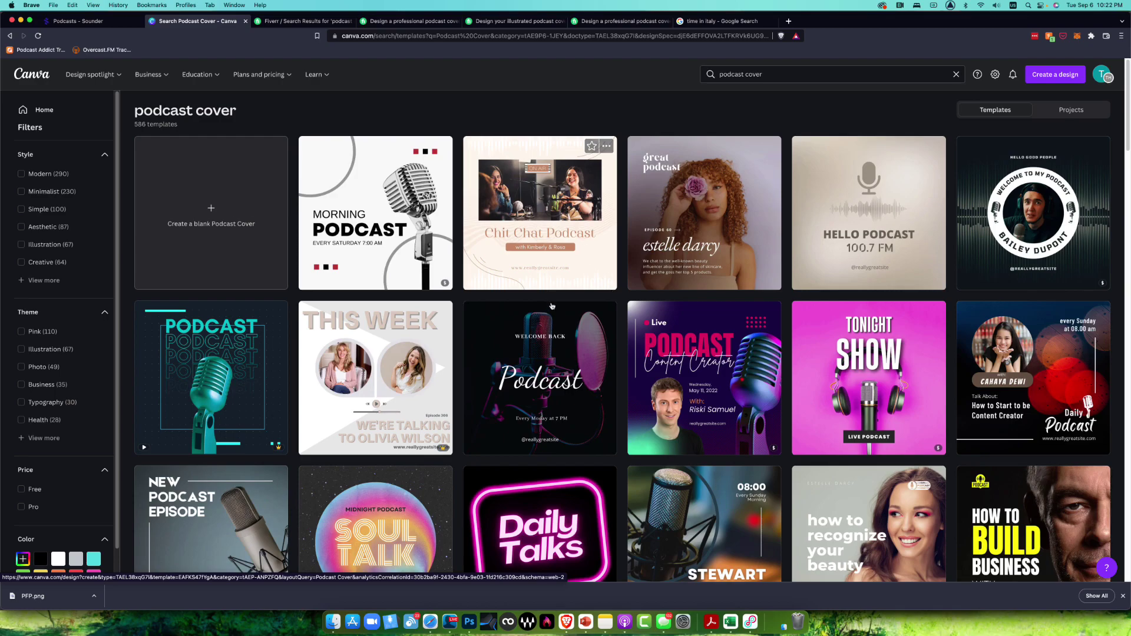
# Step: Scroll the Templates panel to the Blue and Red Modern Jazz Podcast Cover template
pyautogui.scroll(-5, 589, 297)
pyautogui.scroll(-2, 554, 308)
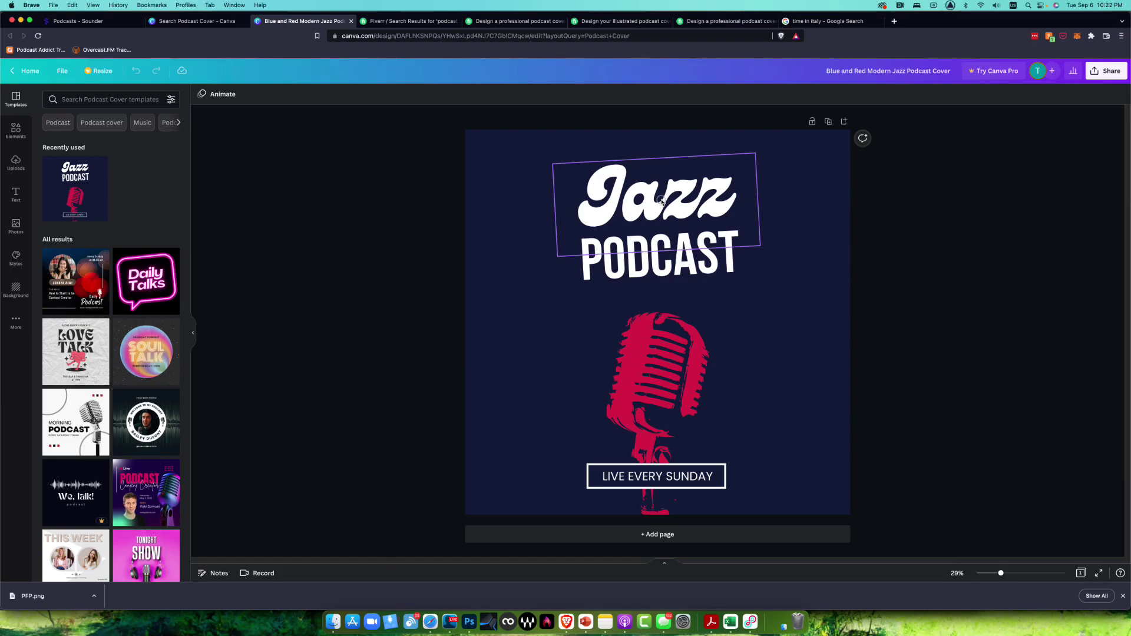
# Step: Replace Jazz with 'Pretend', widening its box to one line and nudging it left
pyautogui.click(662, 200)
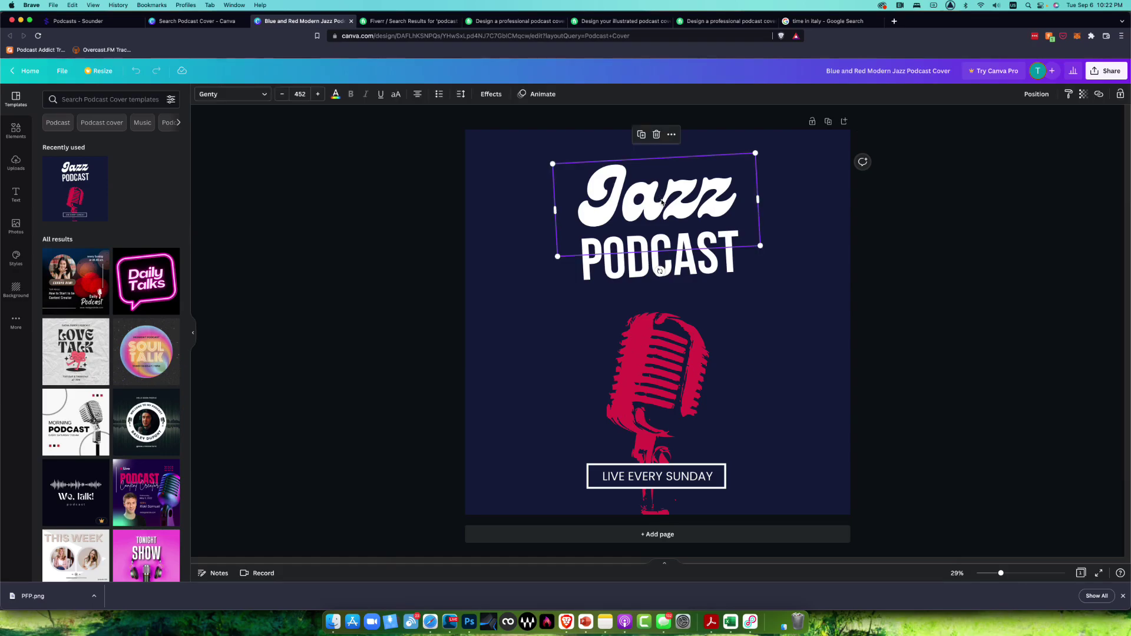
pyautogui.doubleClick(661, 200)
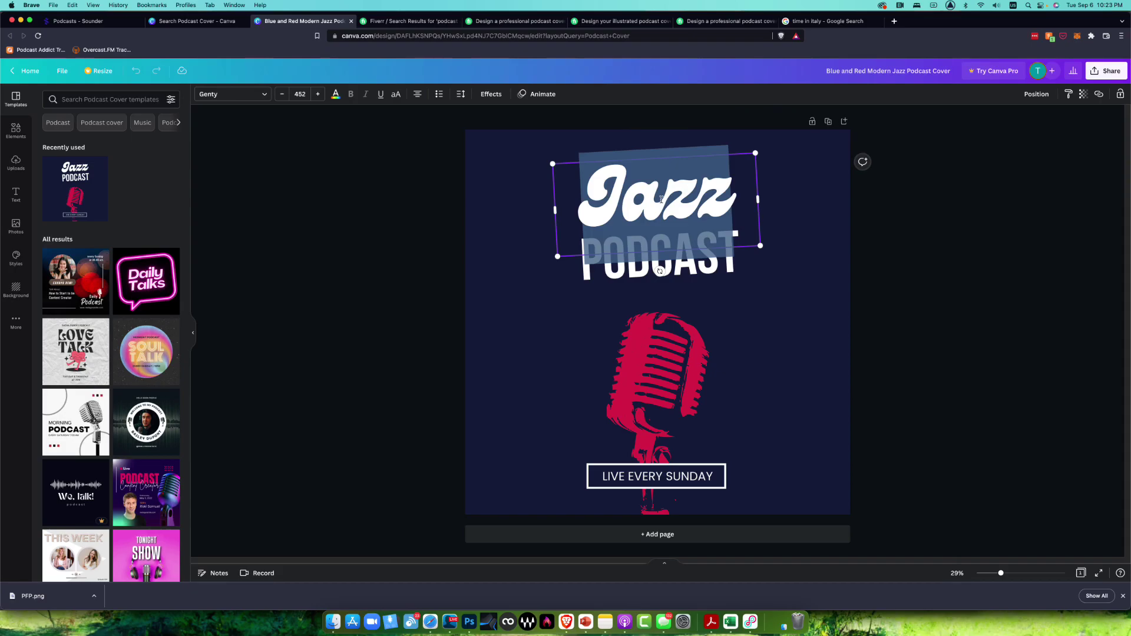
pyautogui.write('Pretend')
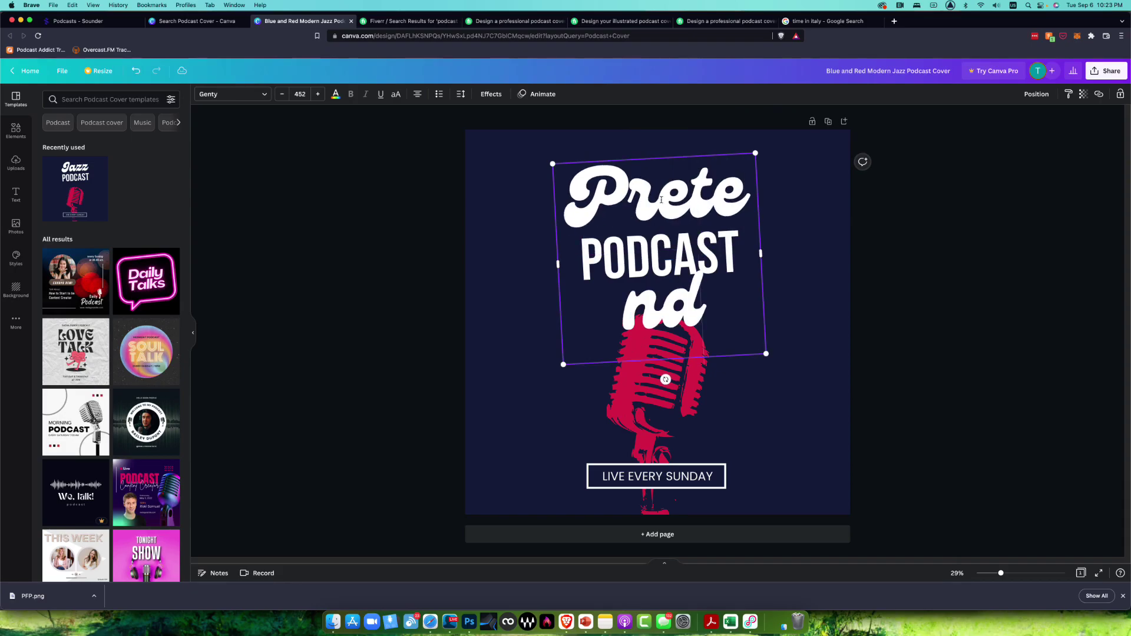
pyautogui.moveTo(761, 254); pyautogui.dragTo(829, 248)
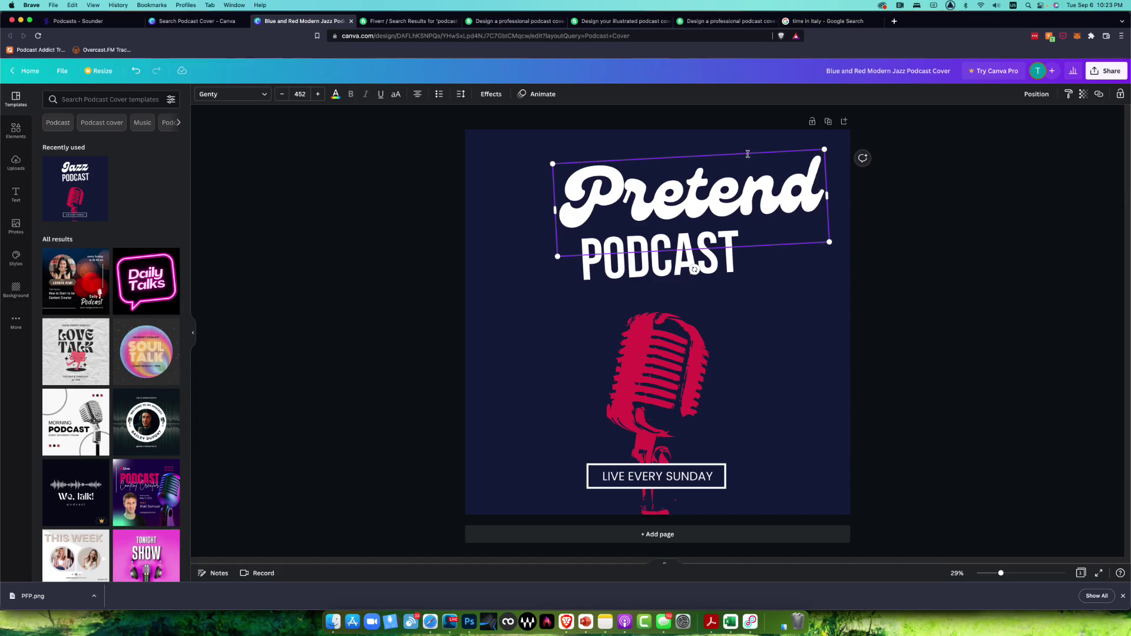
pyautogui.moveTo(747, 154); pyautogui.dragTo(716, 156)
# Step: Change PODCAST to 'FANTASY', level it at 0° and centre it under Pretend
pyautogui.doubleClick(681, 263)
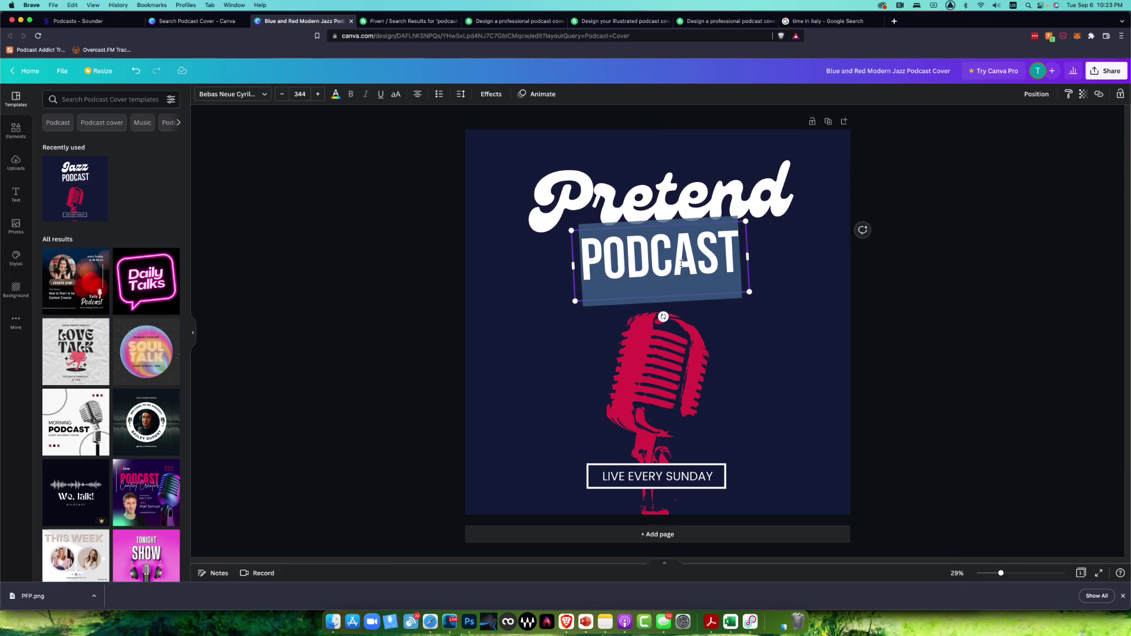
pyautogui.write('FANTASY')
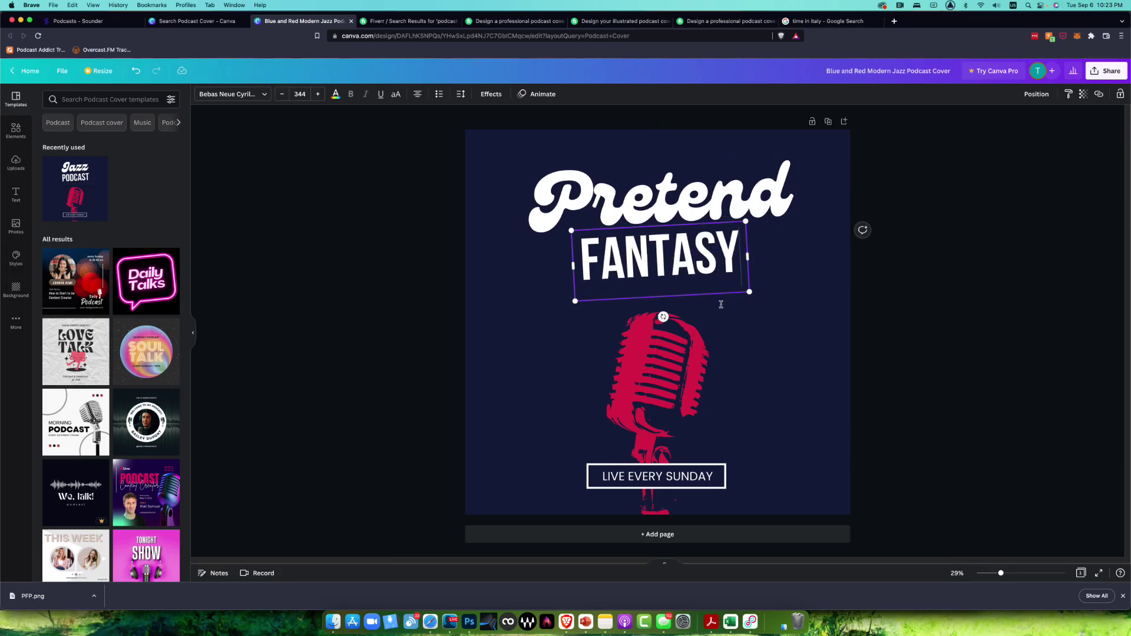
pyautogui.moveTo(663, 317); pyautogui.dragTo(662, 317)
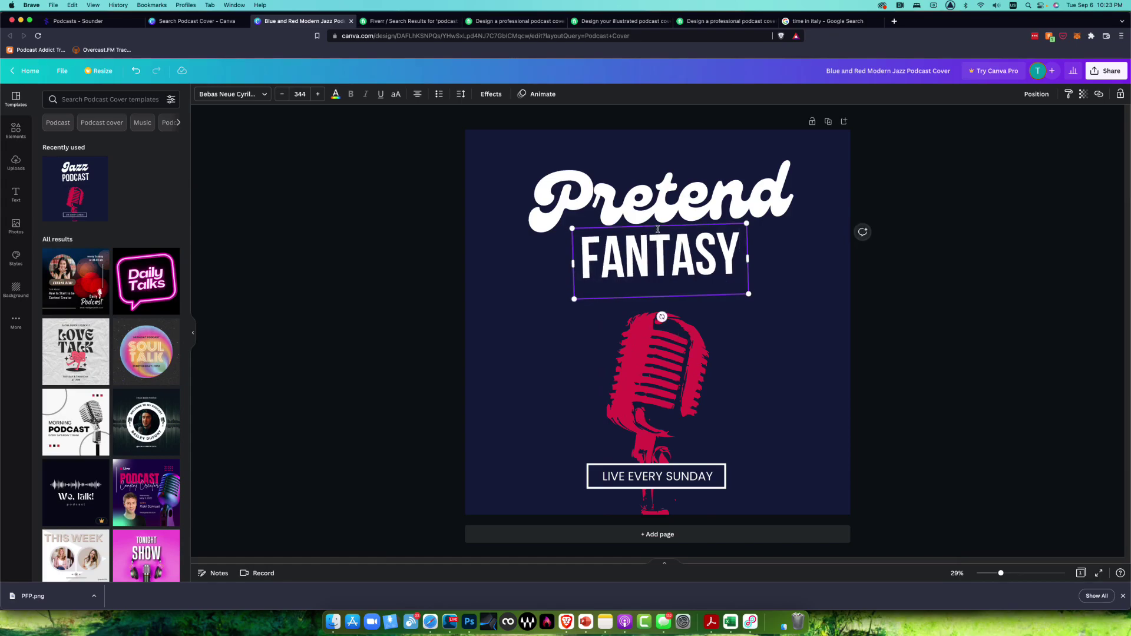
pyautogui.moveTo(658, 226); pyautogui.dragTo(662, 226)
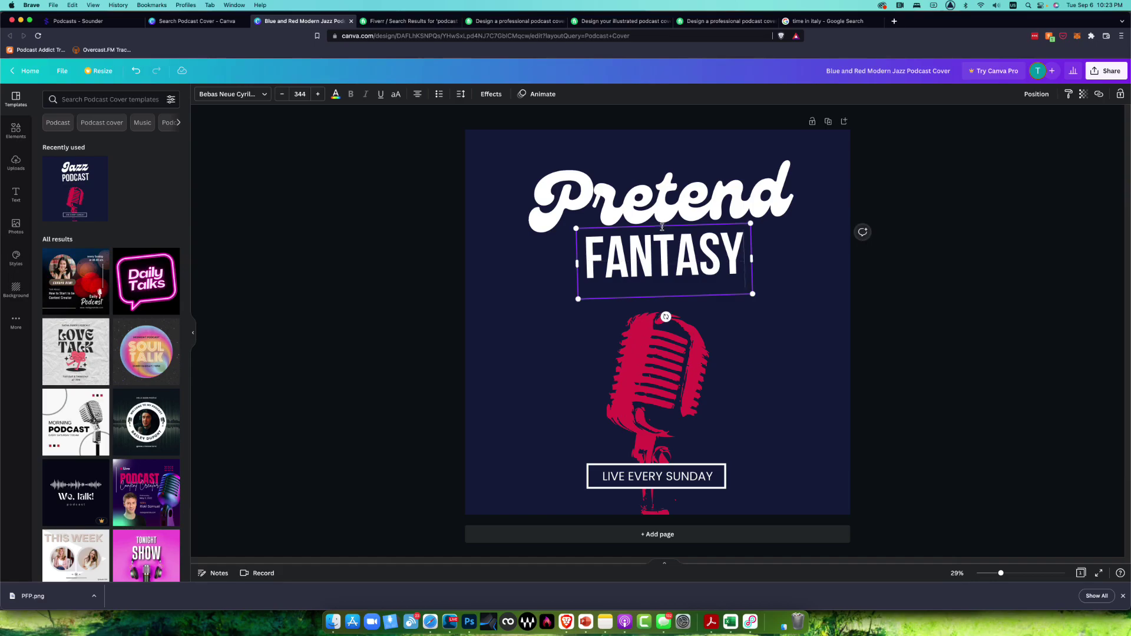
pyautogui.click(1032, 398)
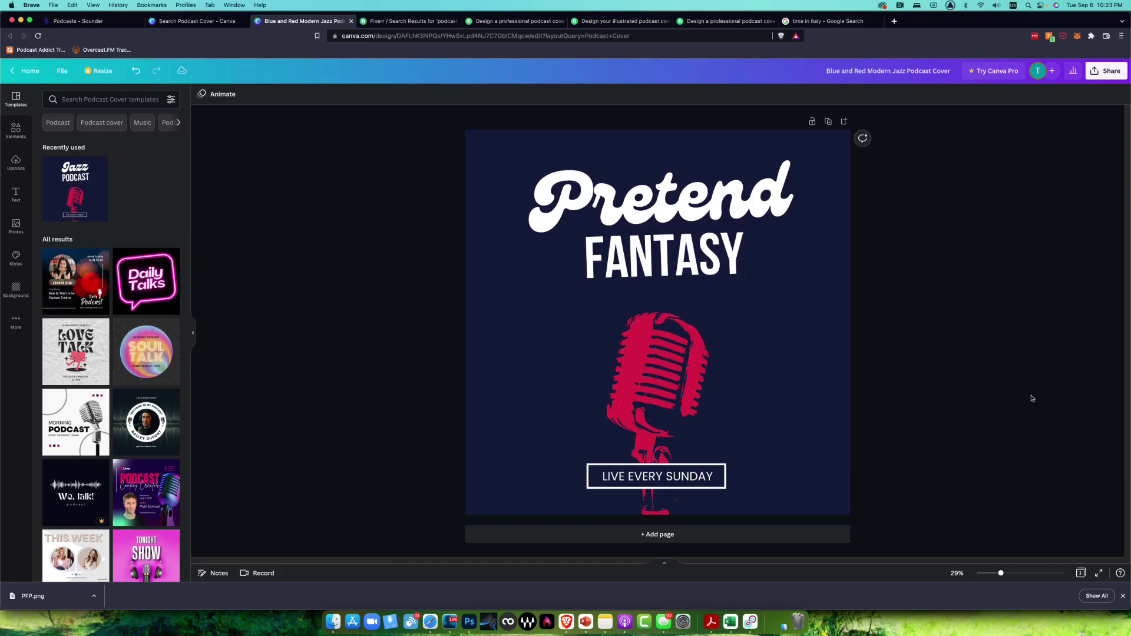
pyautogui.click(495, 144)
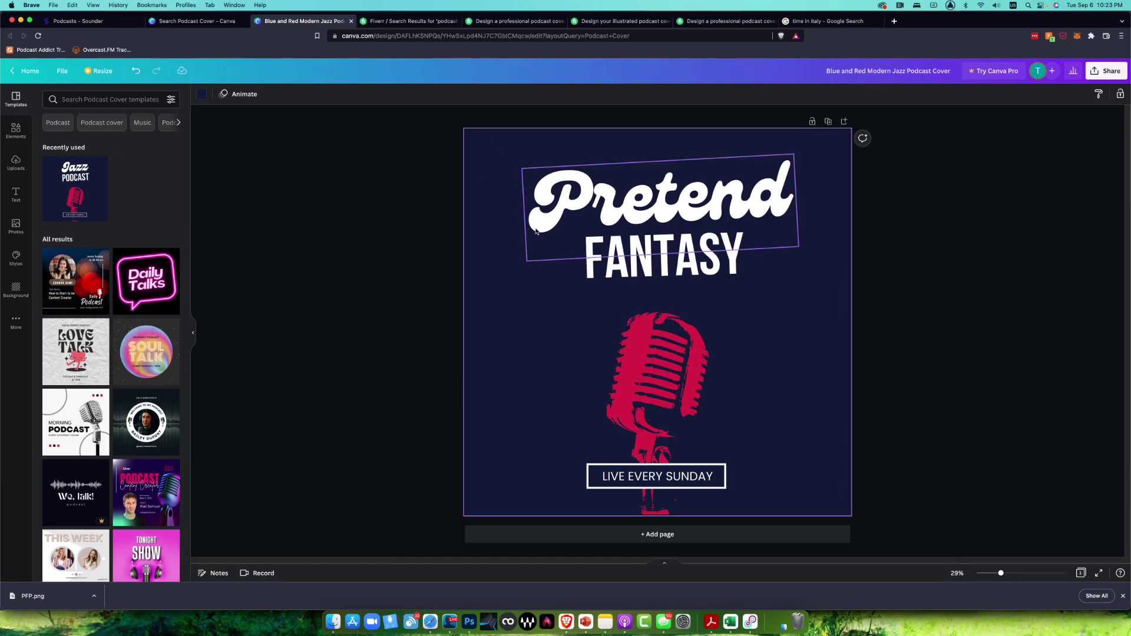
# Step: Set the page background to a custom bright magenta, #FF00BF
pyautogui.click(201, 94)
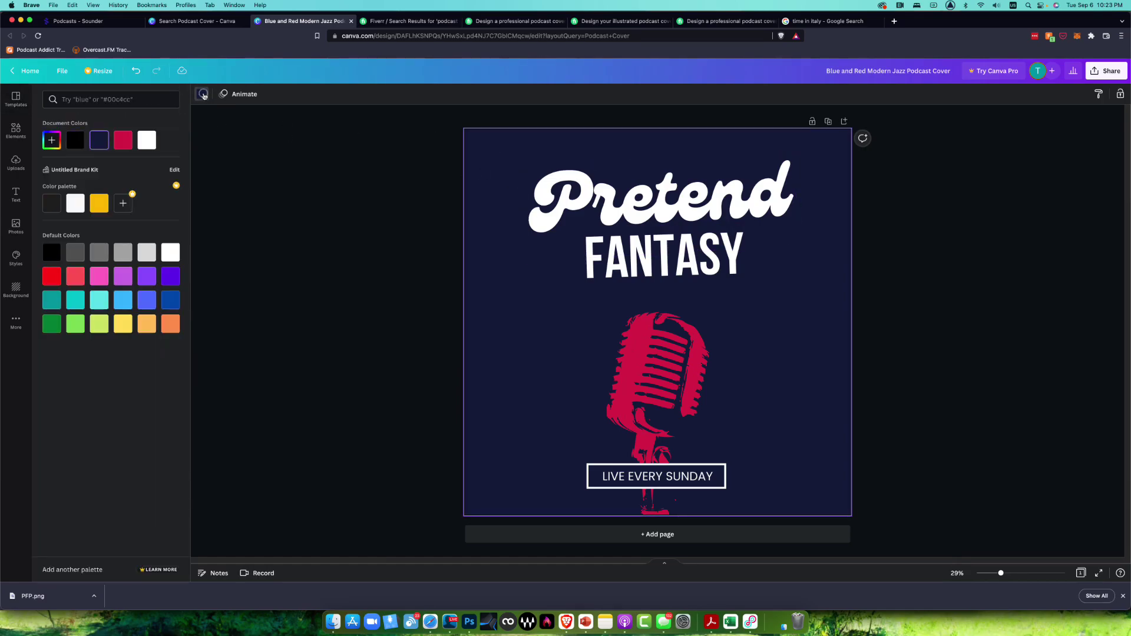
pyautogui.click(200, 95)
pyautogui.click(200, 95)
pyautogui.click(52, 141)
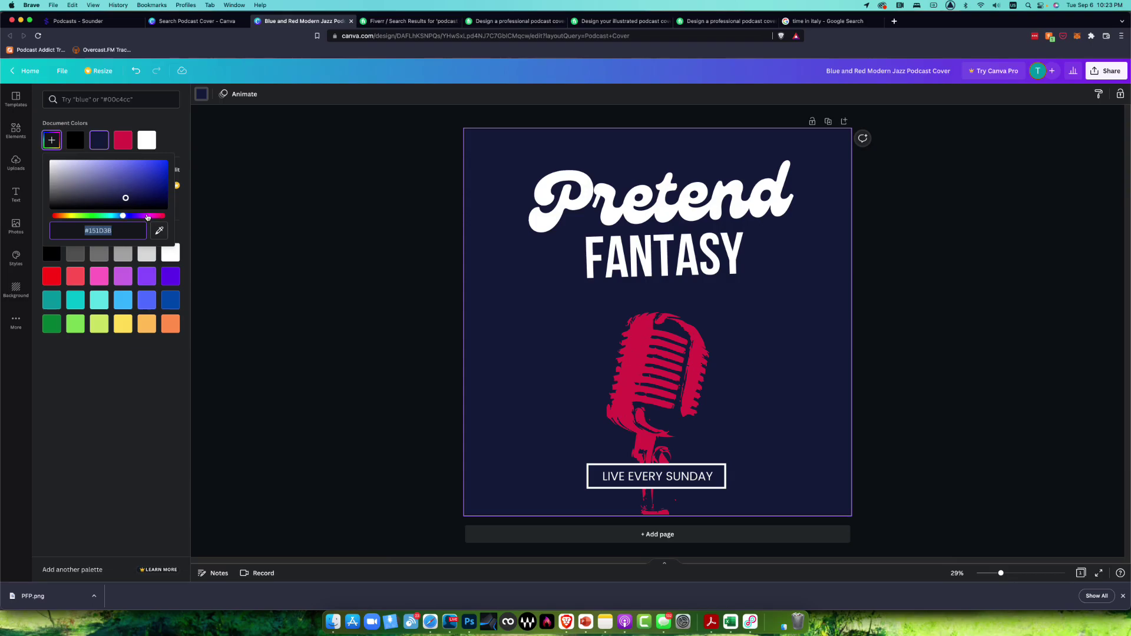
pyautogui.moveTo(122, 216); pyautogui.dragTo(183, 151)
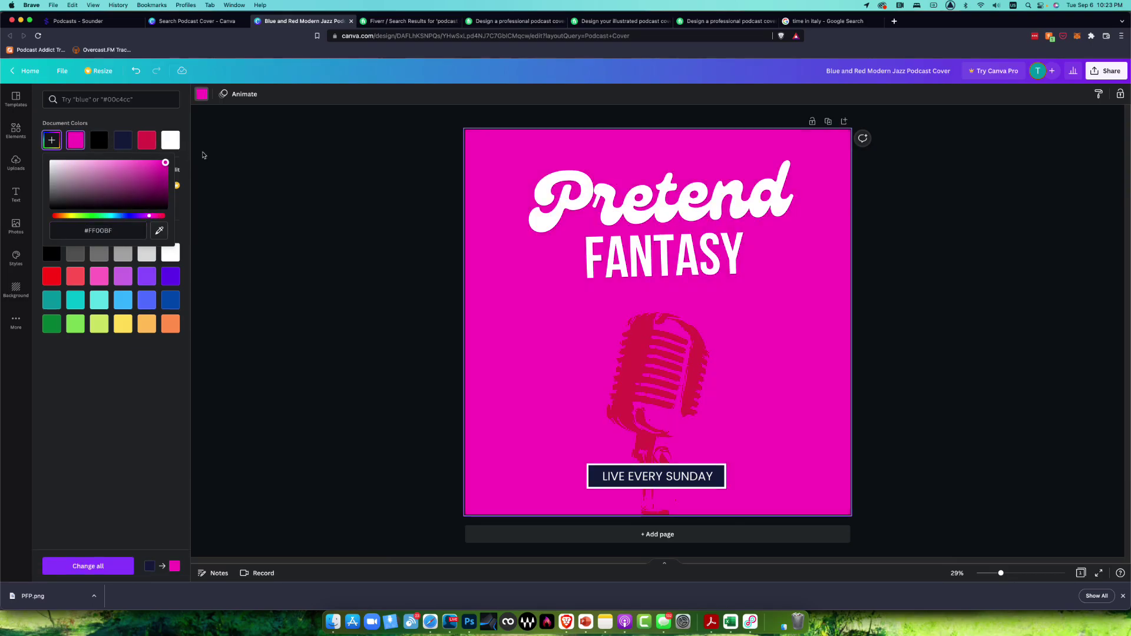
pyautogui.click(283, 188)
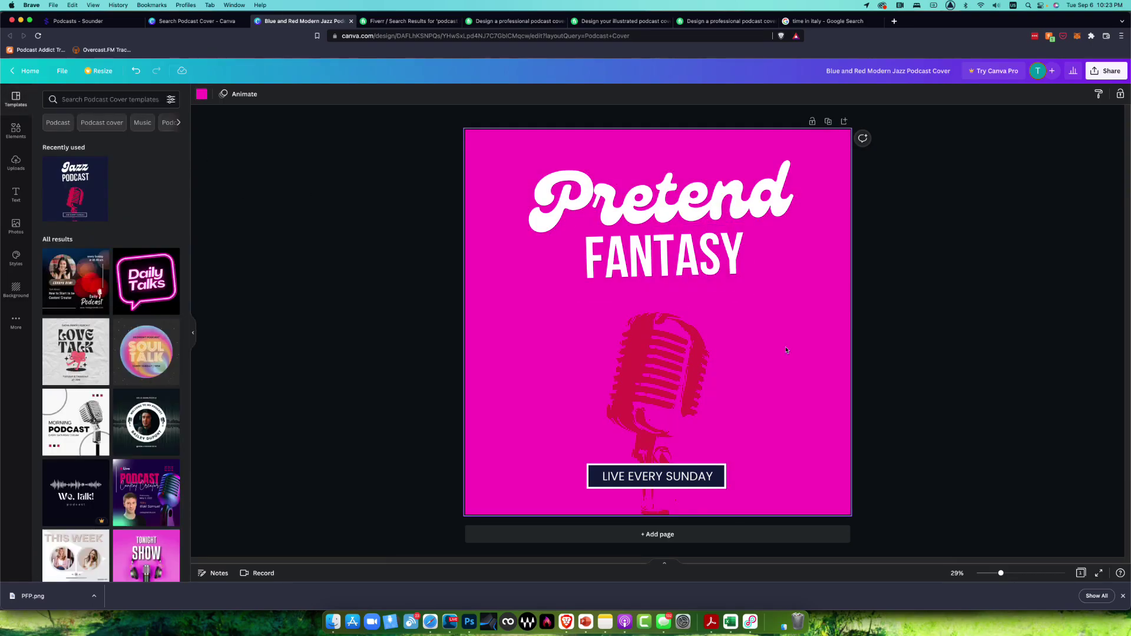
pyautogui.click(957, 389)
# Step: Delete the LIVE EVERY SUNDAY text, its dark banner bar and the microphone image
pyautogui.click(693, 486)
pyautogui.press('Delete')
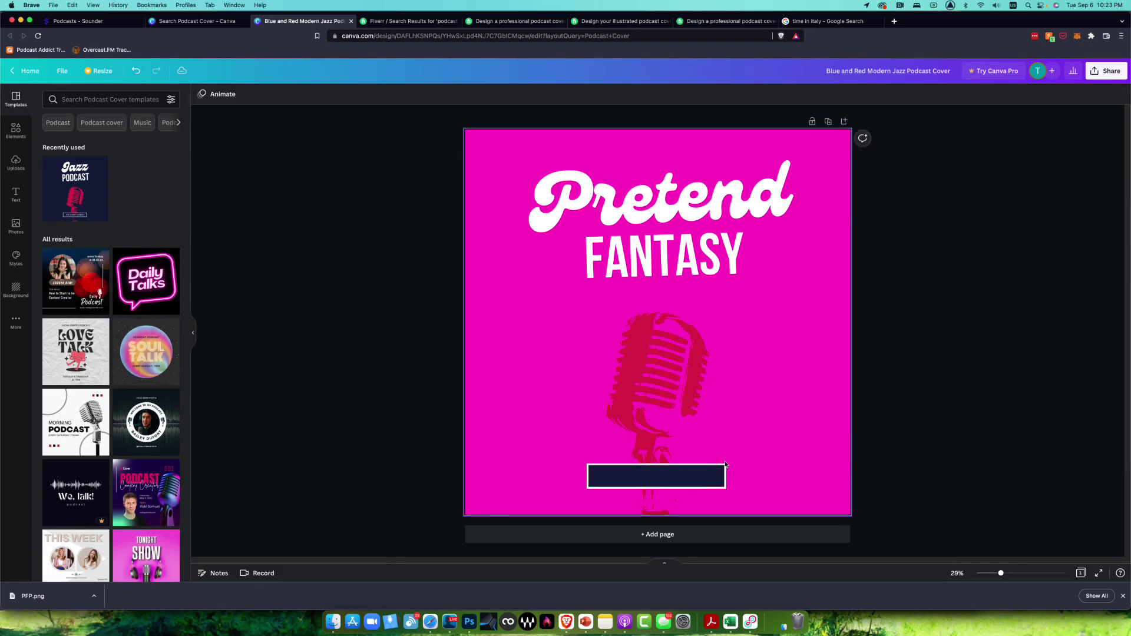
pyautogui.click(727, 478)
pyautogui.press('Delete')
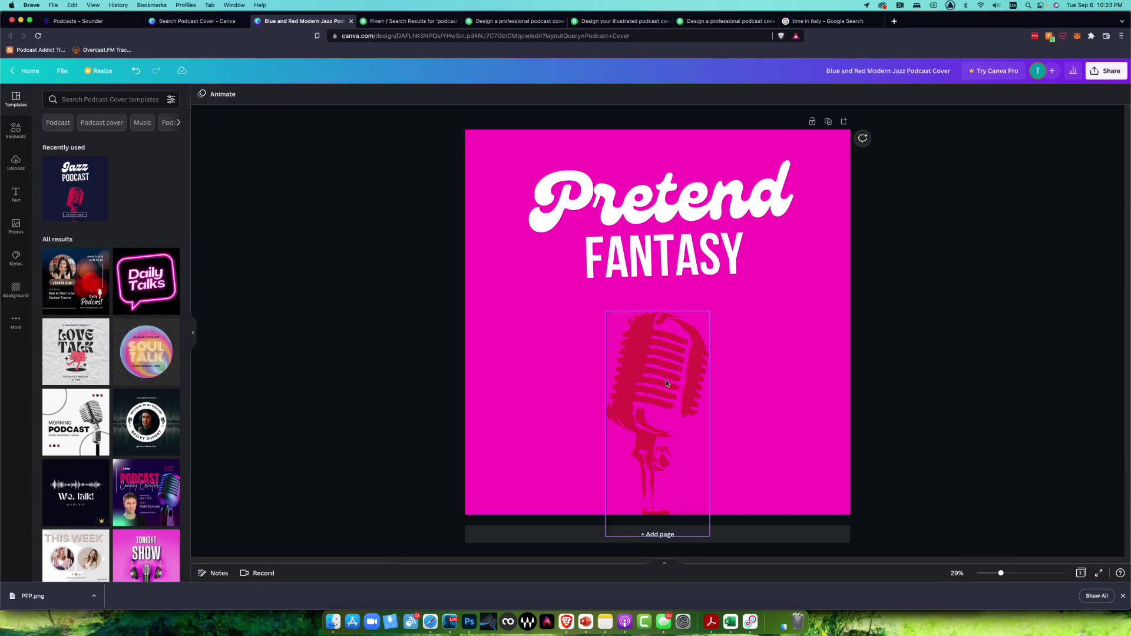
pyautogui.click(666, 383)
pyautogui.press('Delete')
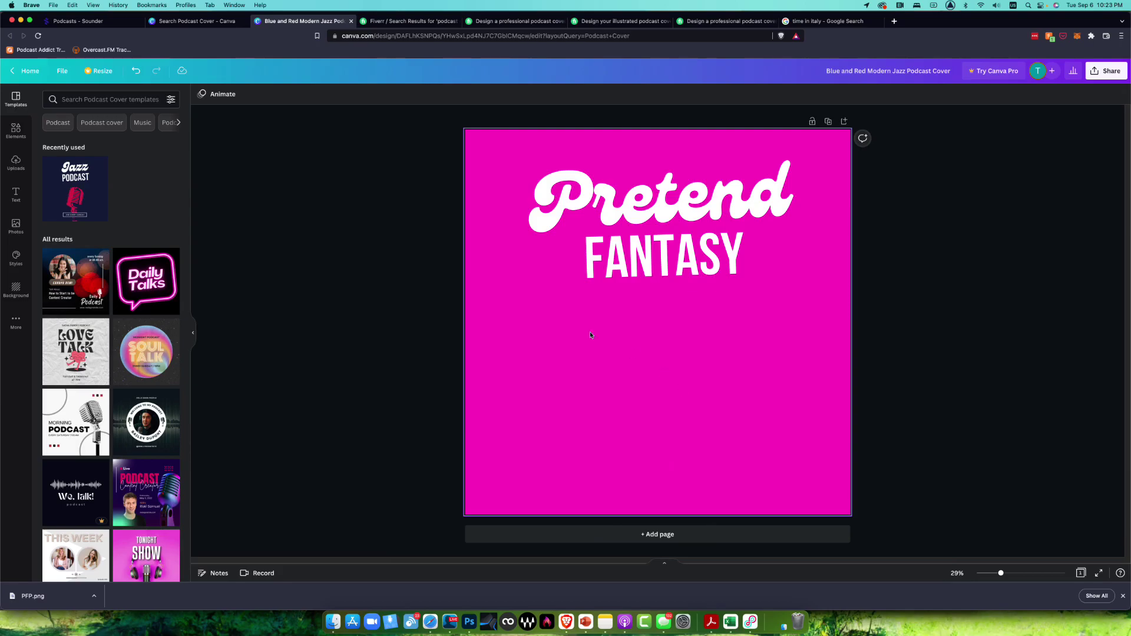
# Step: Enlarge the Pretend and FANTASY title words together and move them to the page middle
pyautogui.click(624, 259)
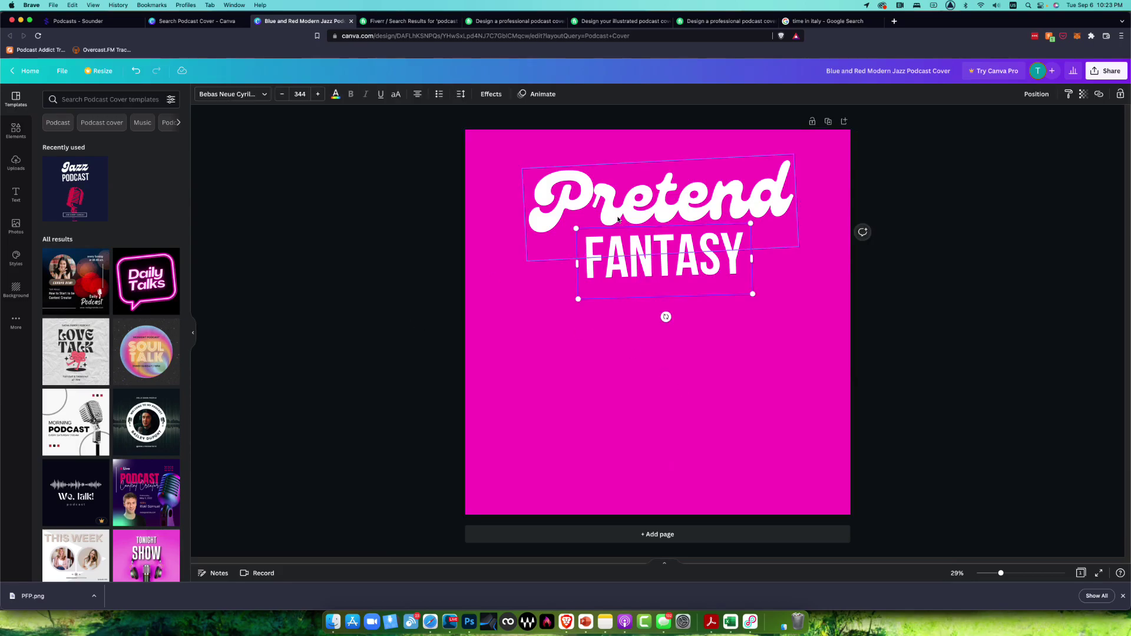
pyautogui.keyDown('shift'); pyautogui.click(618, 219); pyautogui.keyUp('shift')
pyautogui.moveTo(520, 155); pyautogui.dragTo(441, 113)
pyautogui.moveTo(603, 202); pyautogui.dragTo(631, 250)
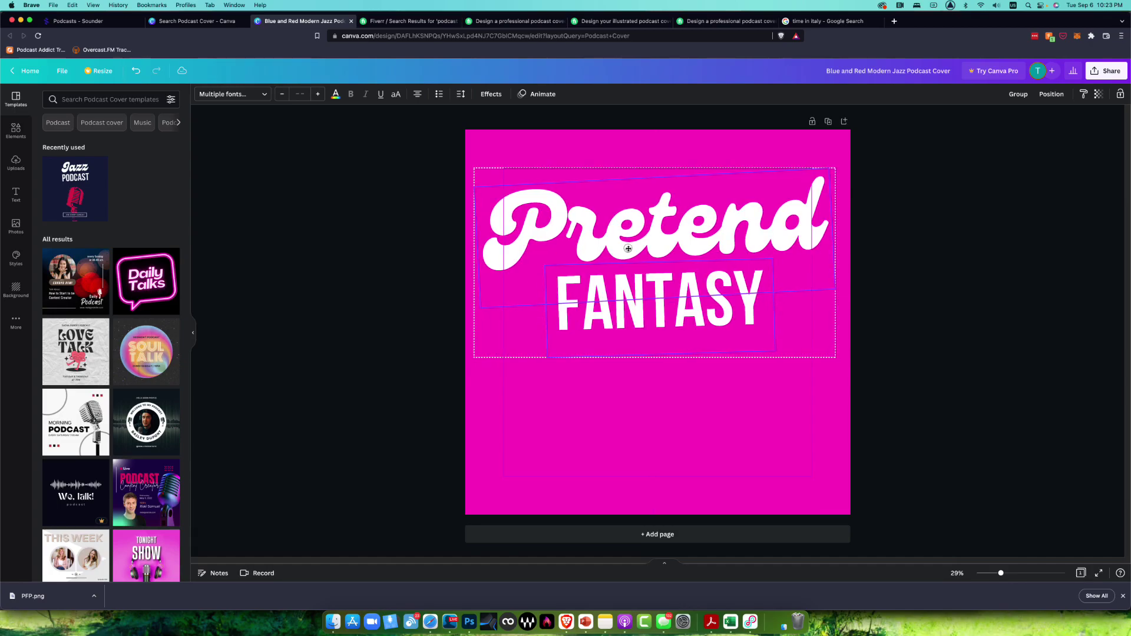
pyautogui.click(967, 312)
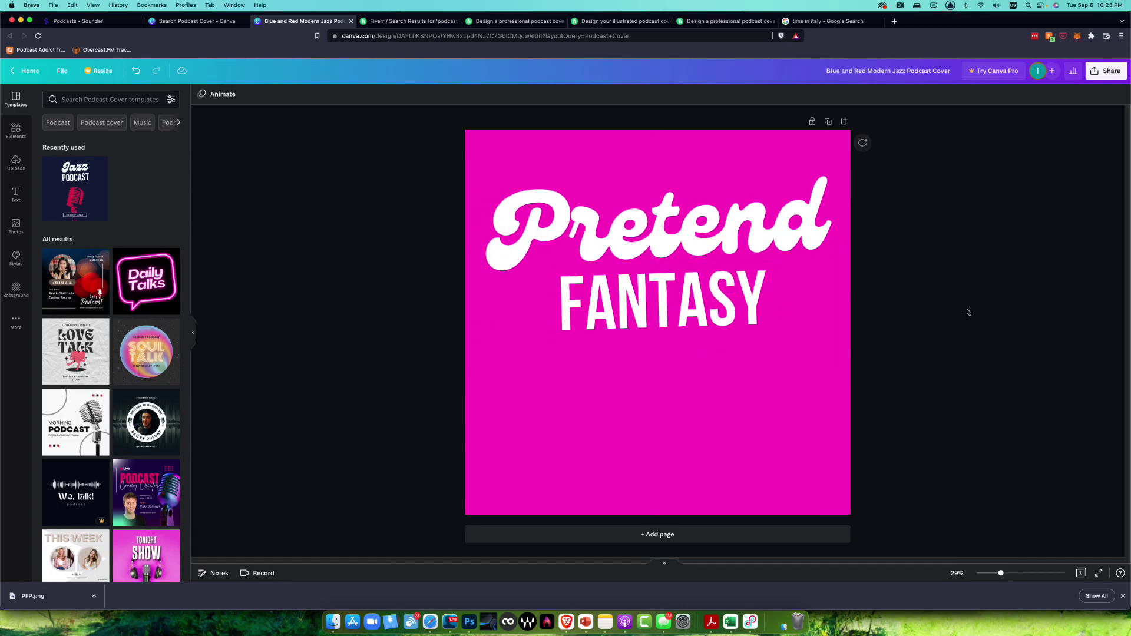
# Step: Set FANTASY to the Agrandir Wide font and widen its box to one line
pyautogui.click(704, 299)
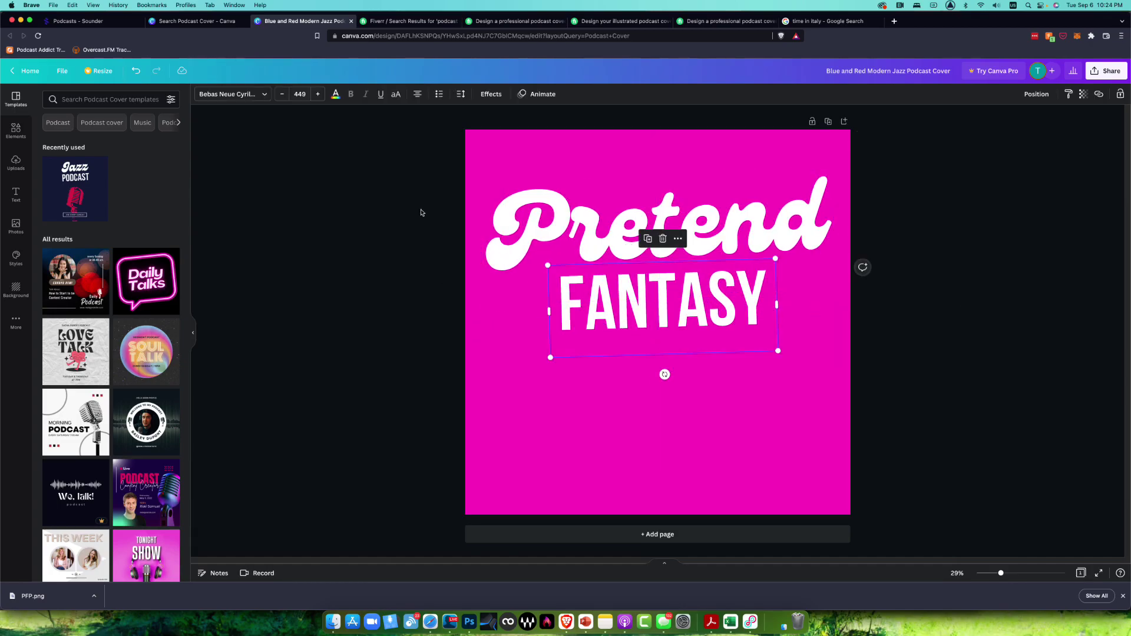
pyautogui.click(233, 93)
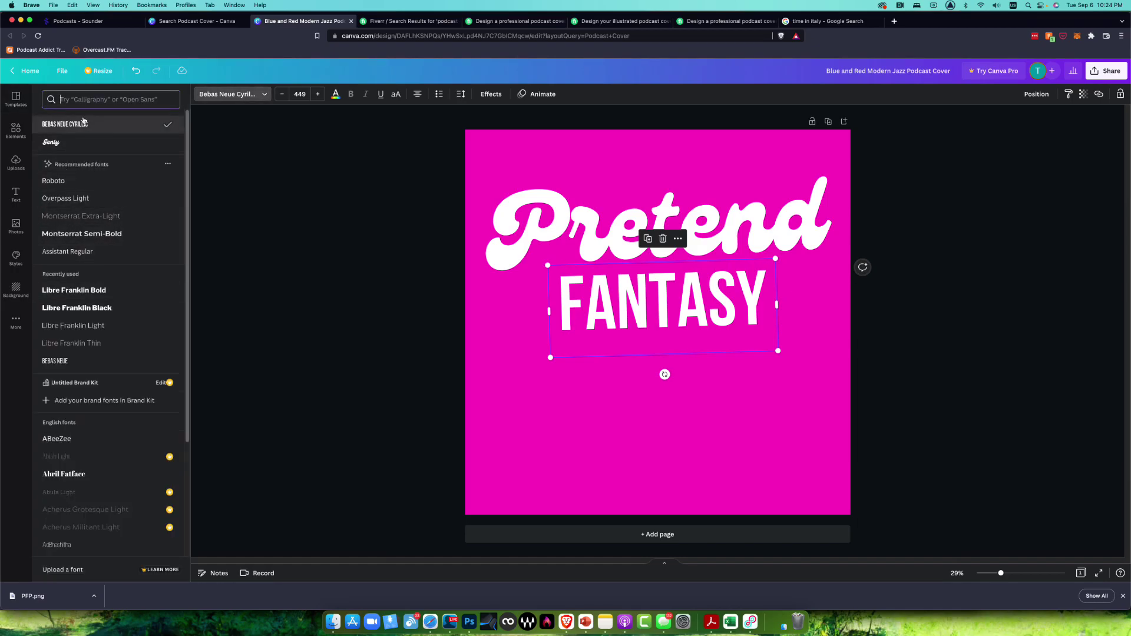
pyautogui.click(265, 97)
pyautogui.click(265, 98)
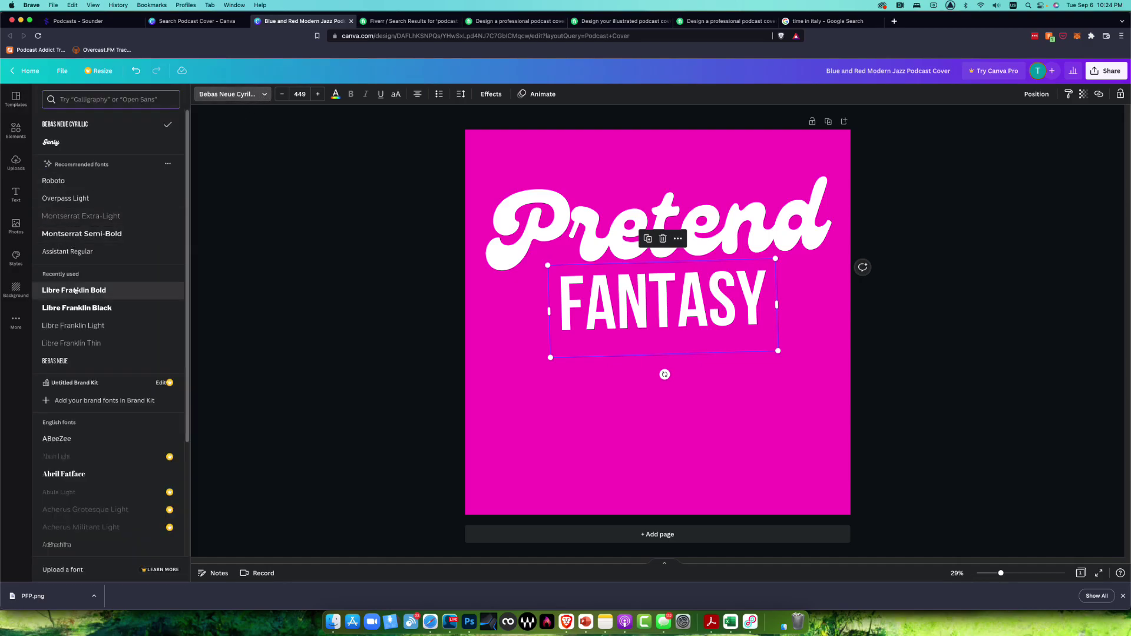
pyautogui.scroll(-10, 94, 371)
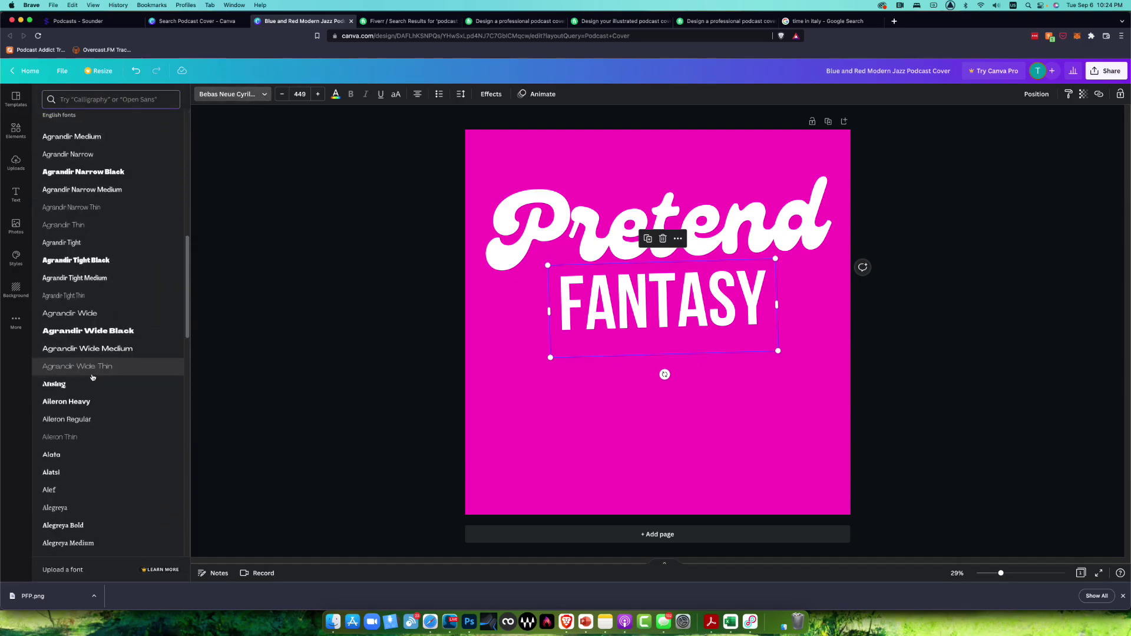
pyautogui.click(92, 313)
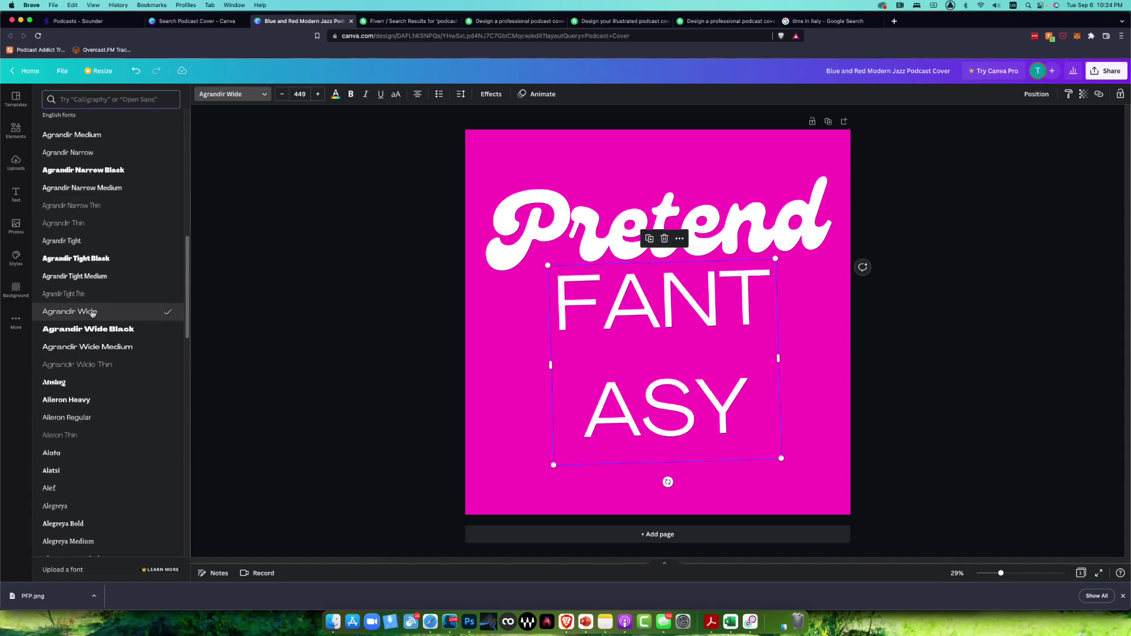
pyautogui.click(549, 365)
pyautogui.moveTo(551, 366); pyautogui.dragTo(379, 371)
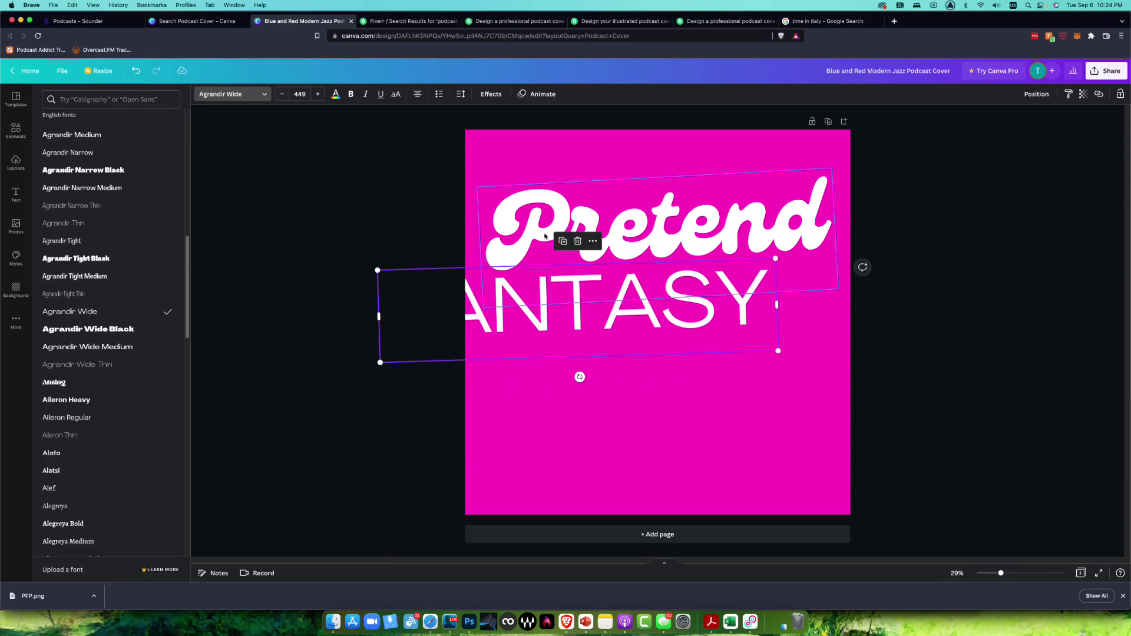
# Step: Reduce FANTASY to size 377 and fit it centred within the page width
pyautogui.click(282, 94)
pyautogui.click(283, 94)
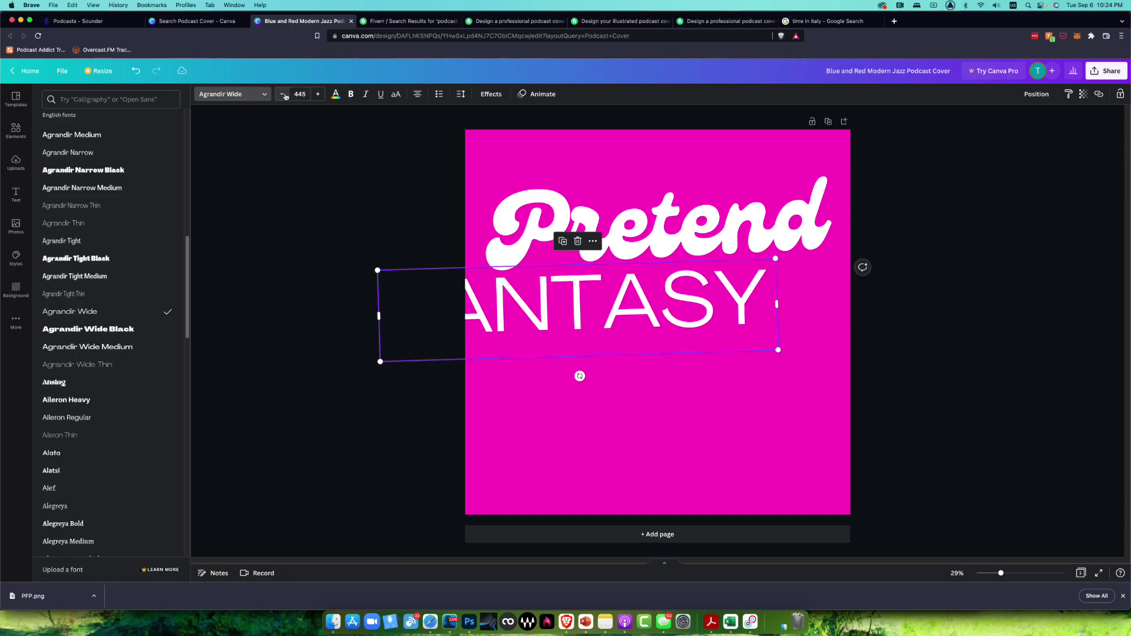
pyautogui.click(284, 94)
pyautogui.click(285, 94)
pyautogui.click(286, 96)
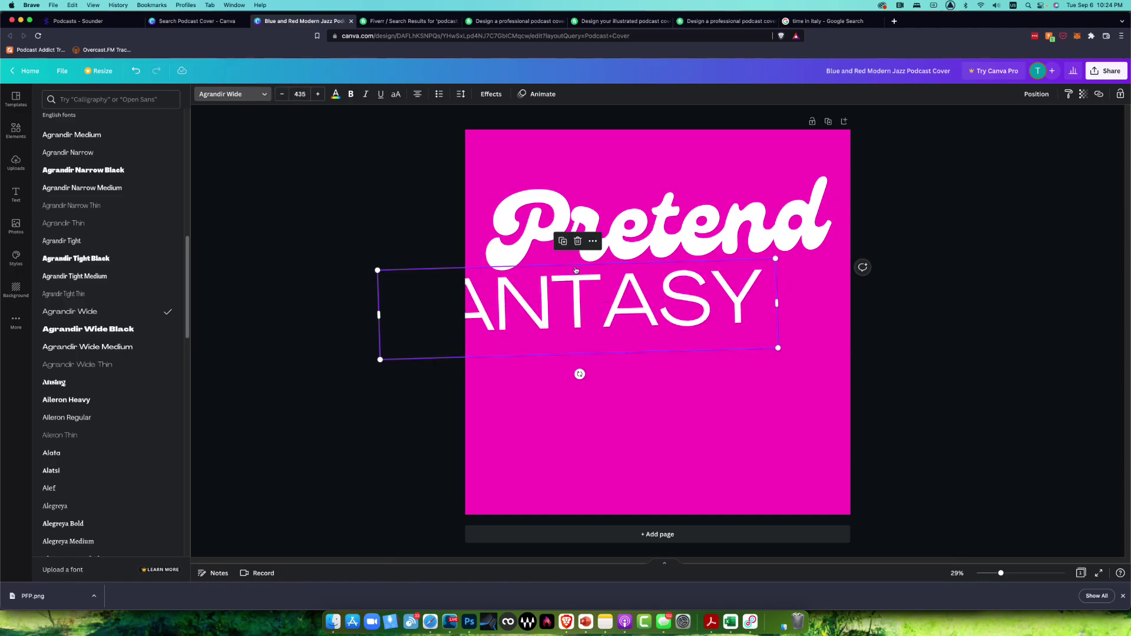
pyautogui.moveTo(574, 268); pyautogui.dragTo(653, 282)
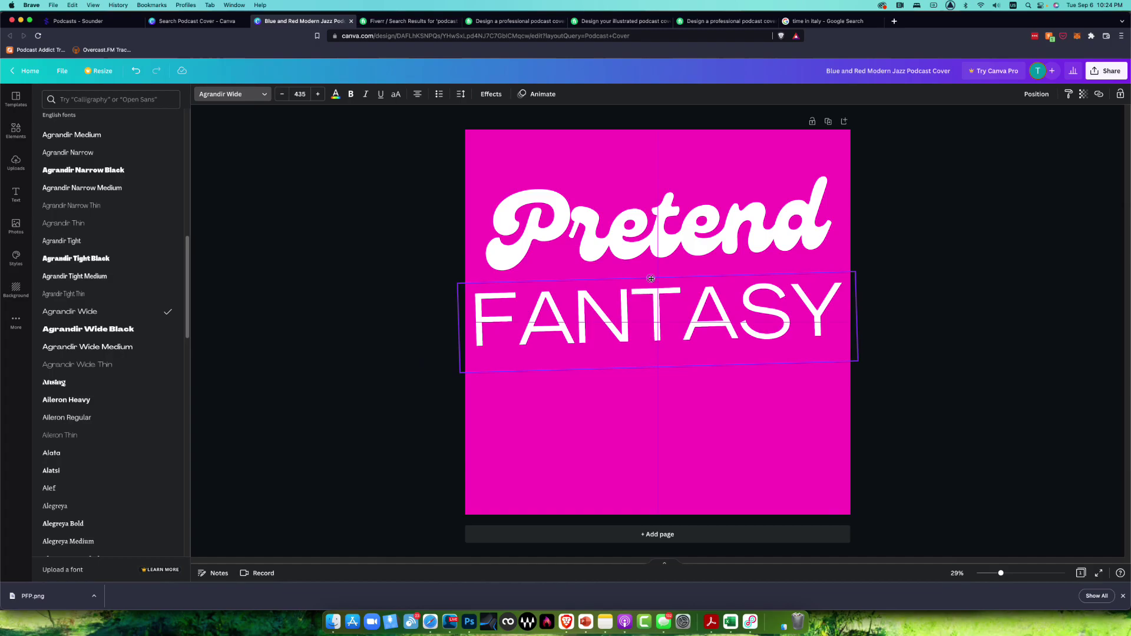
pyautogui.moveTo(857, 360); pyautogui.dragTo(804, 351)
pyautogui.moveTo(689, 318); pyautogui.dragTo(716, 313)
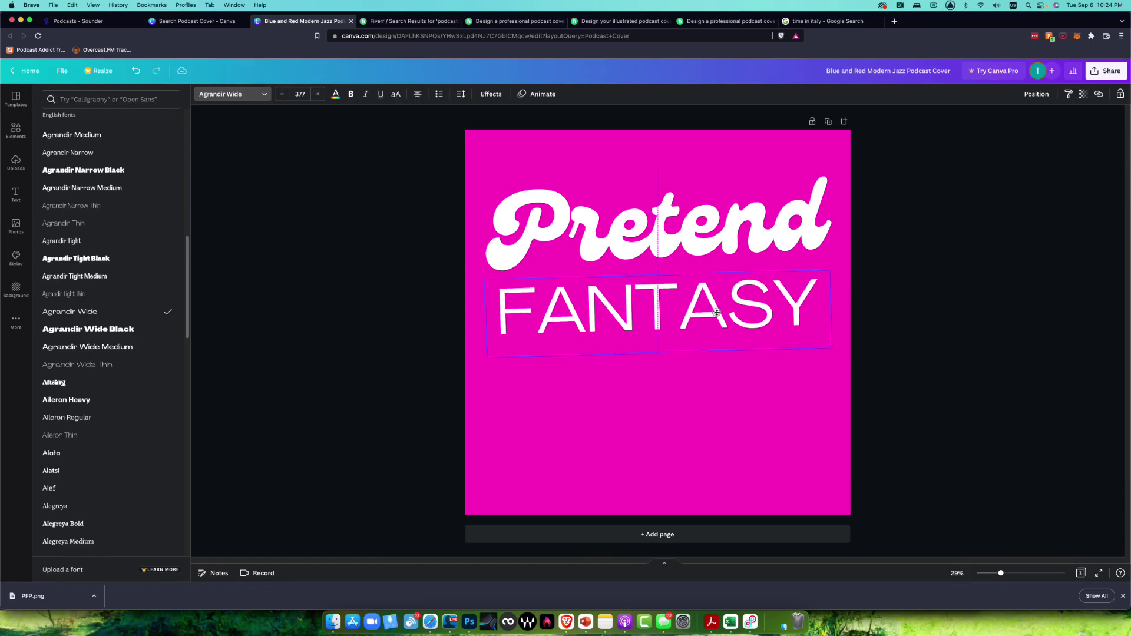
pyautogui.click(276, 305)
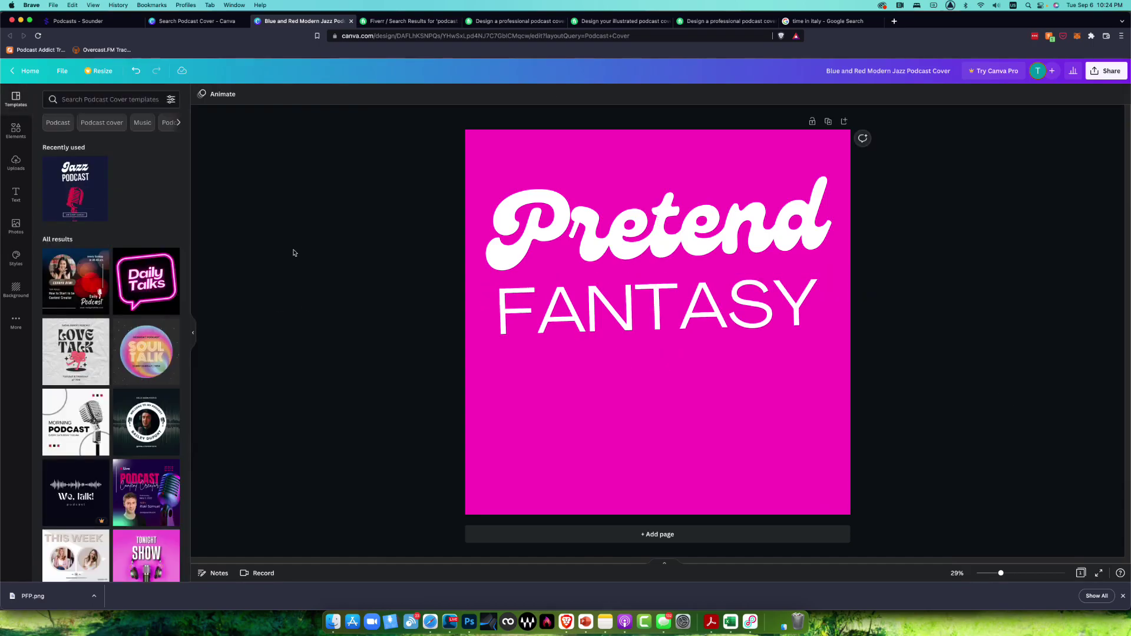
# Step: Search the Elements library for 'fantasy'
pyautogui.click(101, 99)
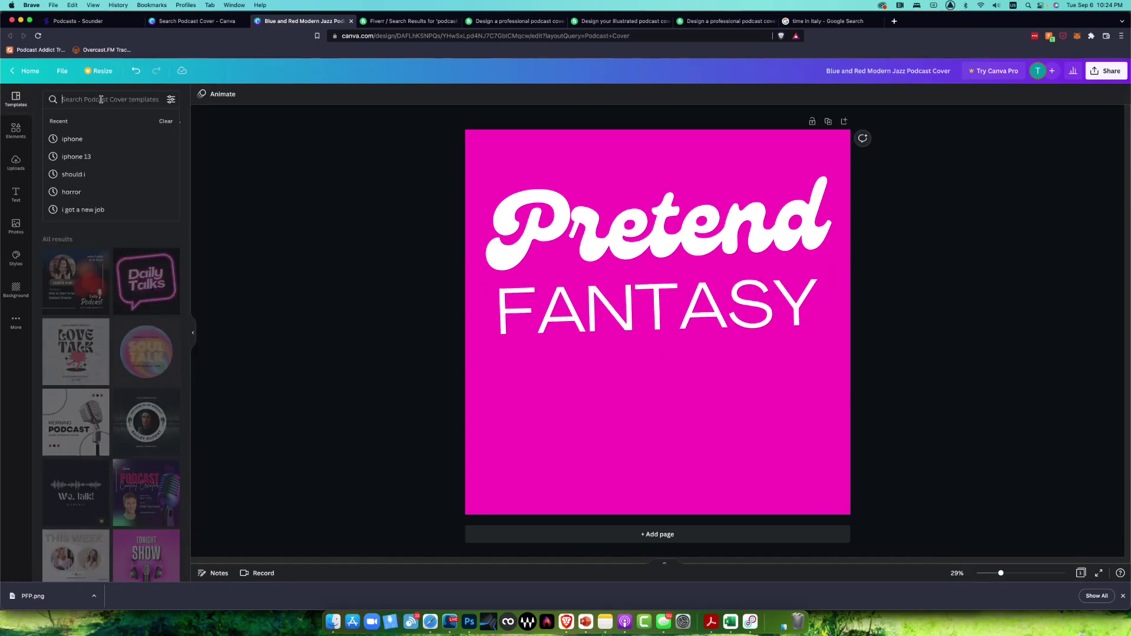
pyautogui.click(16, 129)
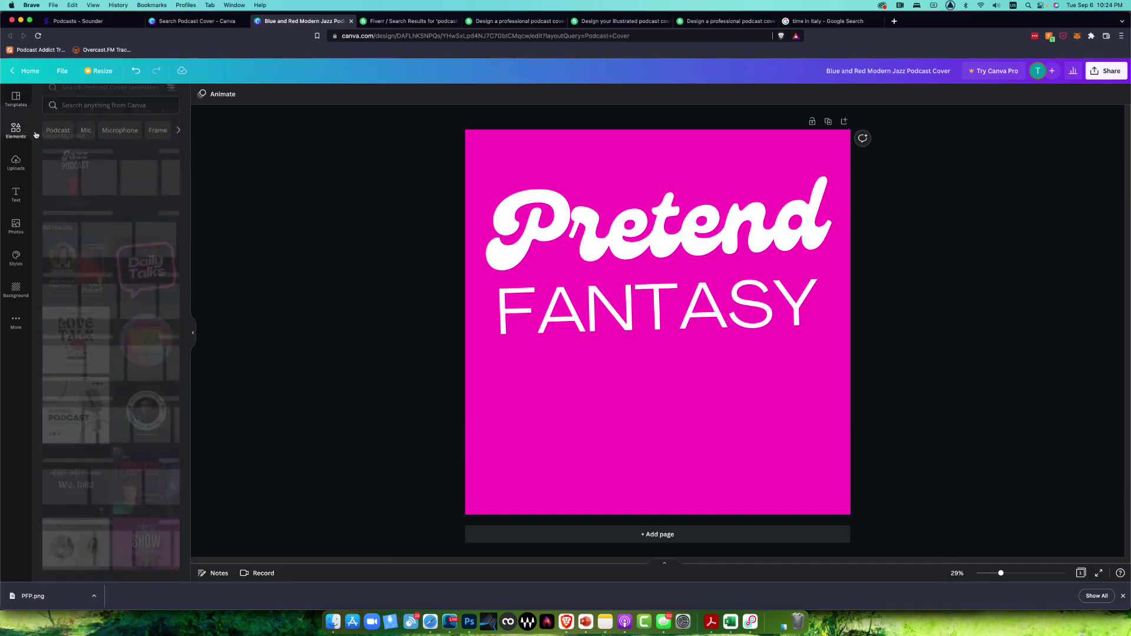
pyautogui.click(60, 105)
pyautogui.write('fan')
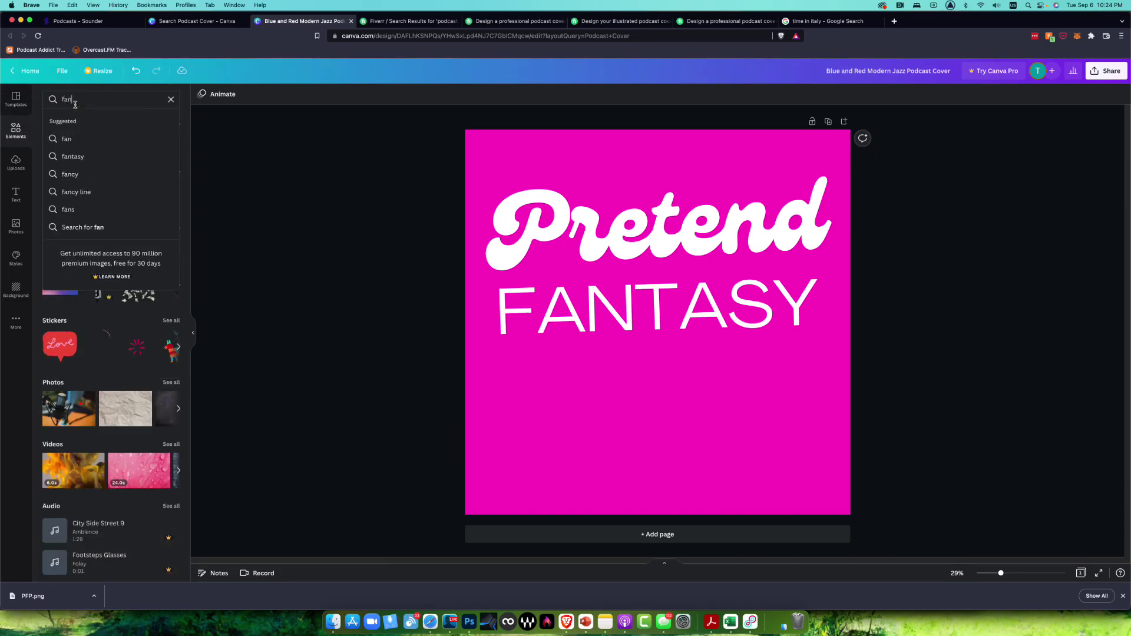
pyautogui.write('tasy')
pyautogui.press('Return')
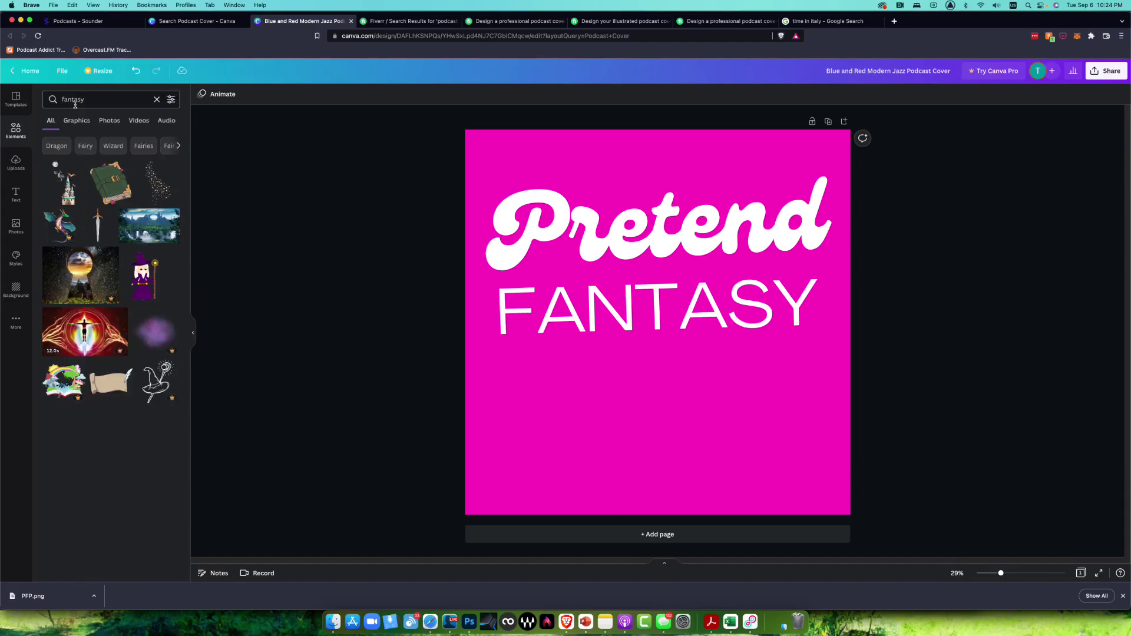
pyautogui.moveTo(119, 205)
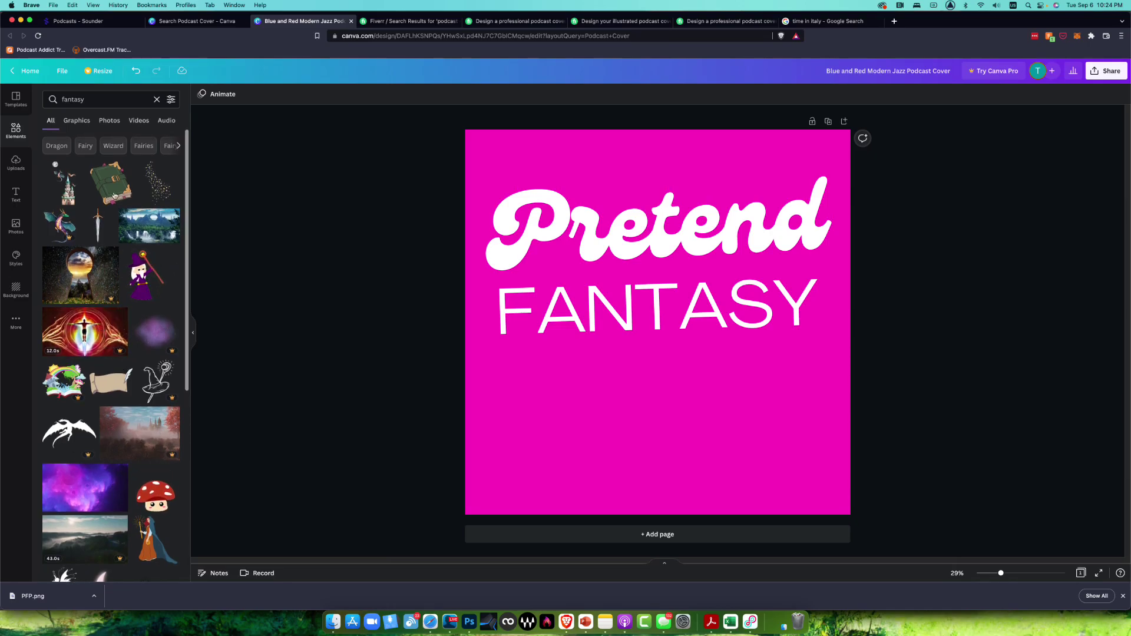
# Step: Check the search filter options and scroll the results down to the unicorn silhouette
pyautogui.click(172, 100)
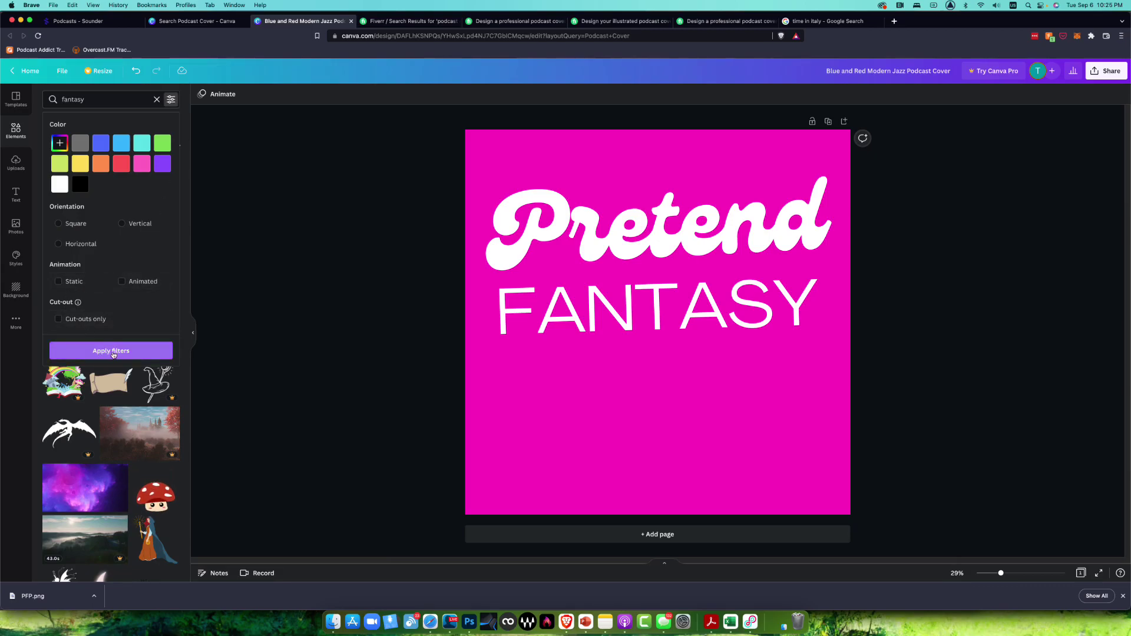
pyautogui.click(174, 100)
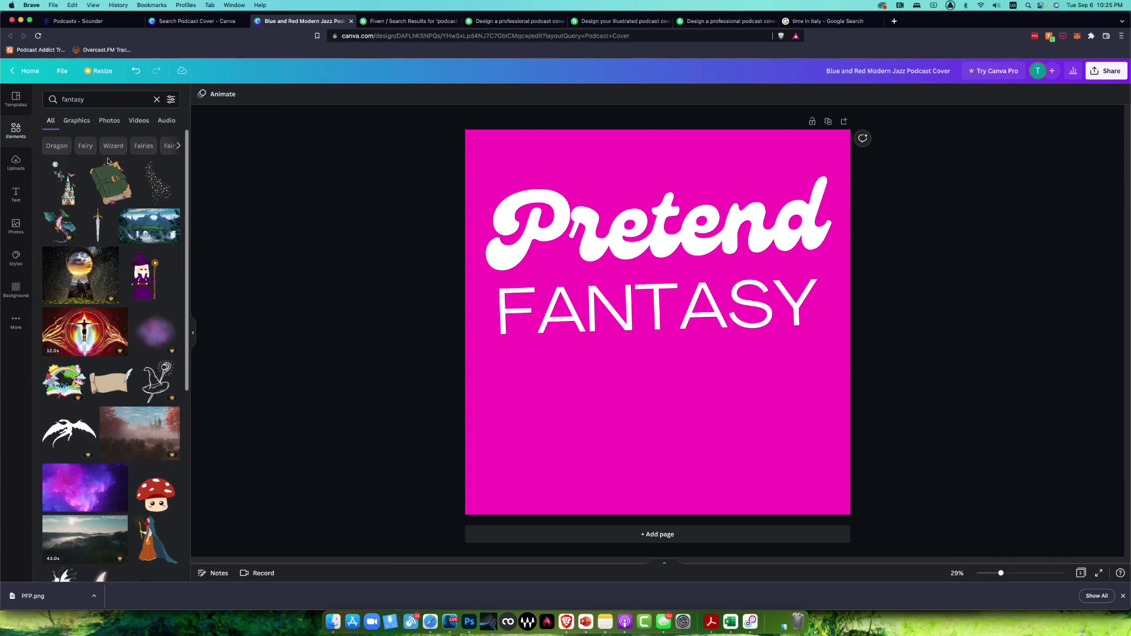
pyautogui.scroll(-3, 116, 232)
pyautogui.scroll(-10, 117, 232)
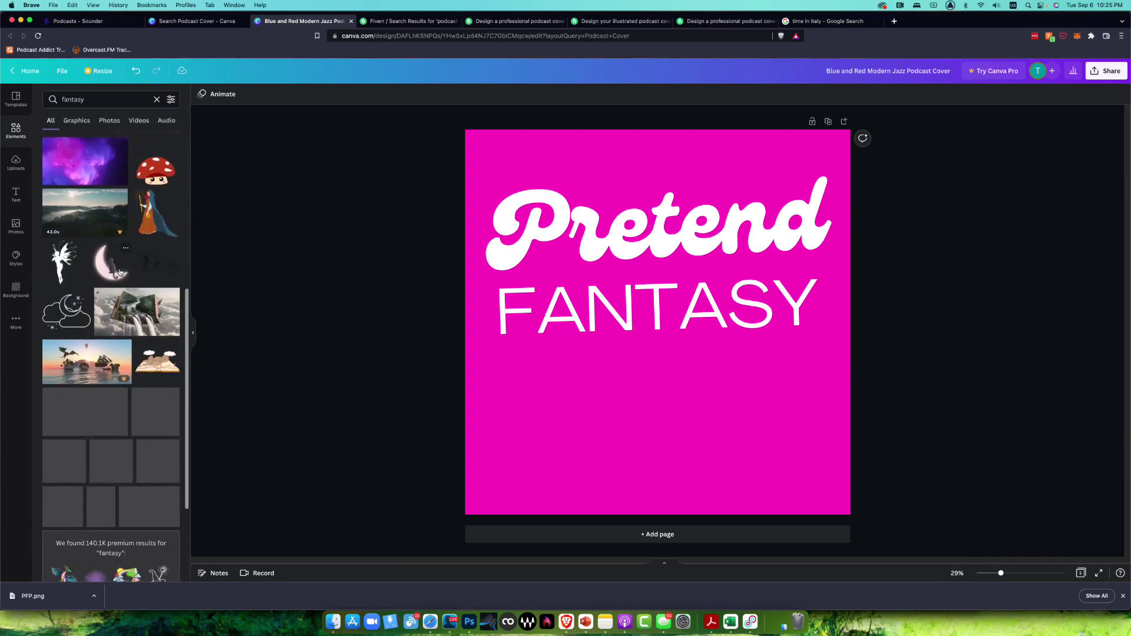
pyautogui.scroll(-5, 117, 288)
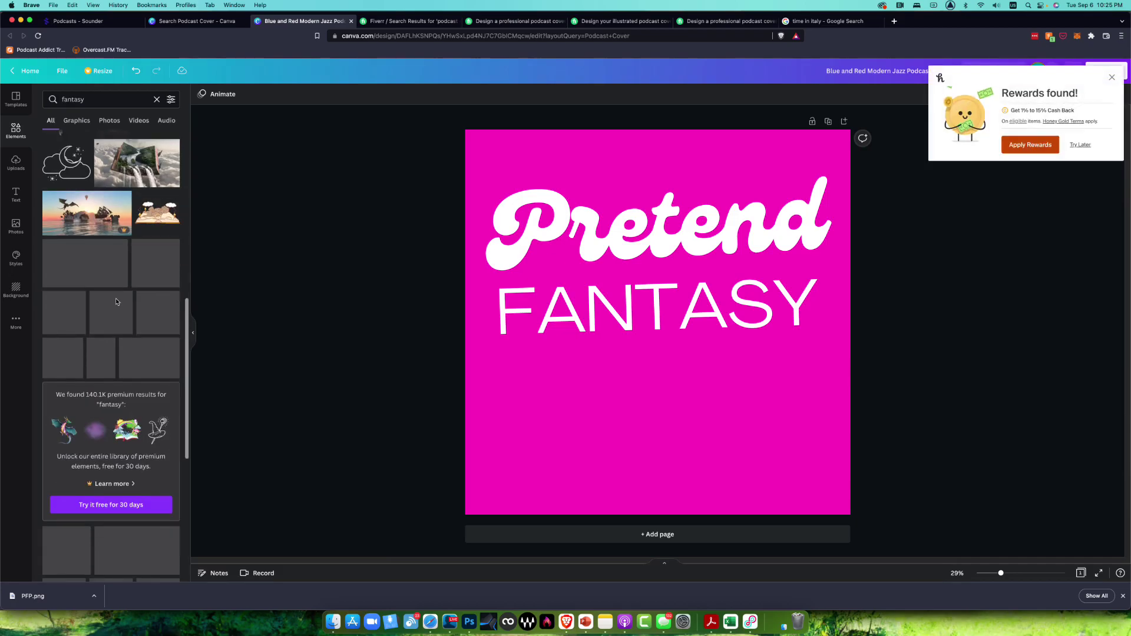
pyautogui.scroll(-1, 118, 334)
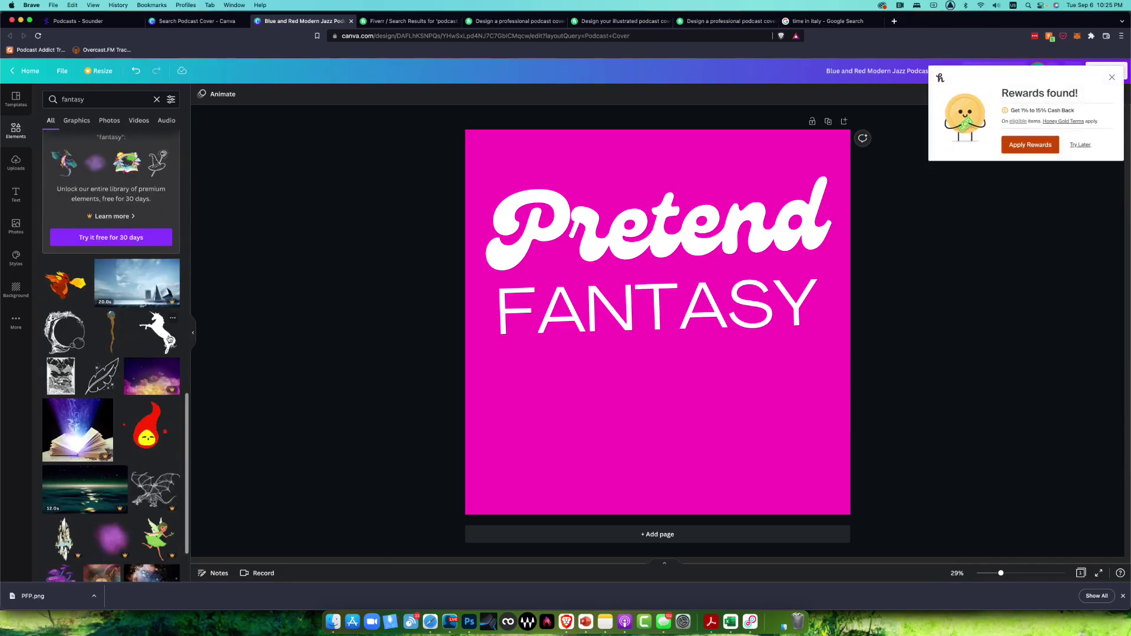
# Step: Place the unicorn silhouette below FANTASY, colour it white, and enlarge it past the bottom-right corner
pyautogui.moveTo(162, 332); pyautogui.dragTo(646, 395)
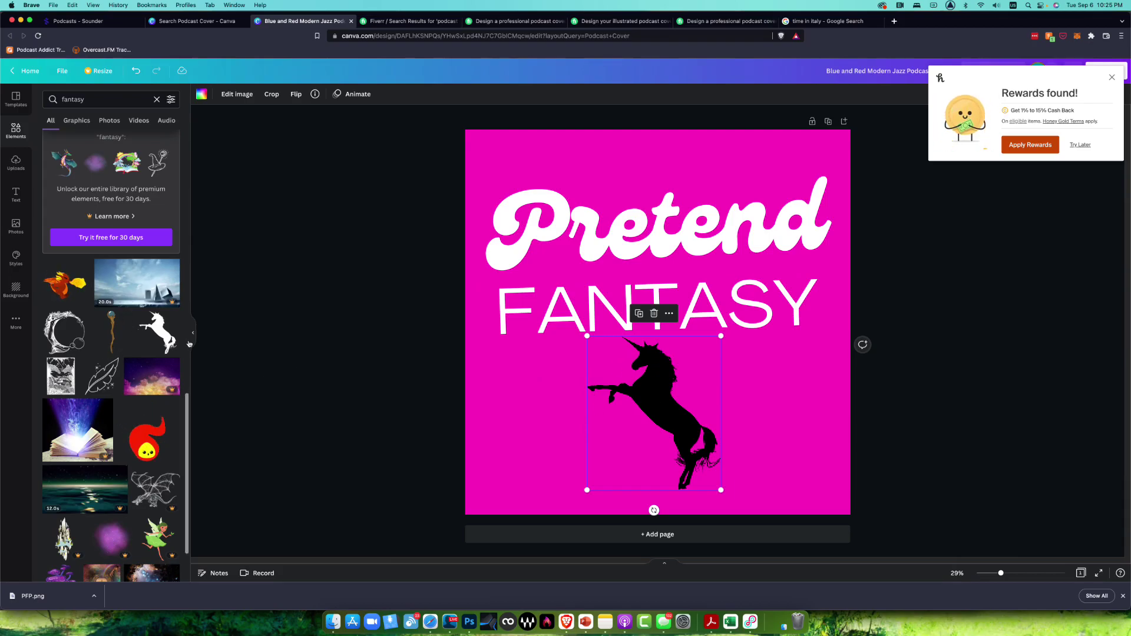
pyautogui.click(201, 97)
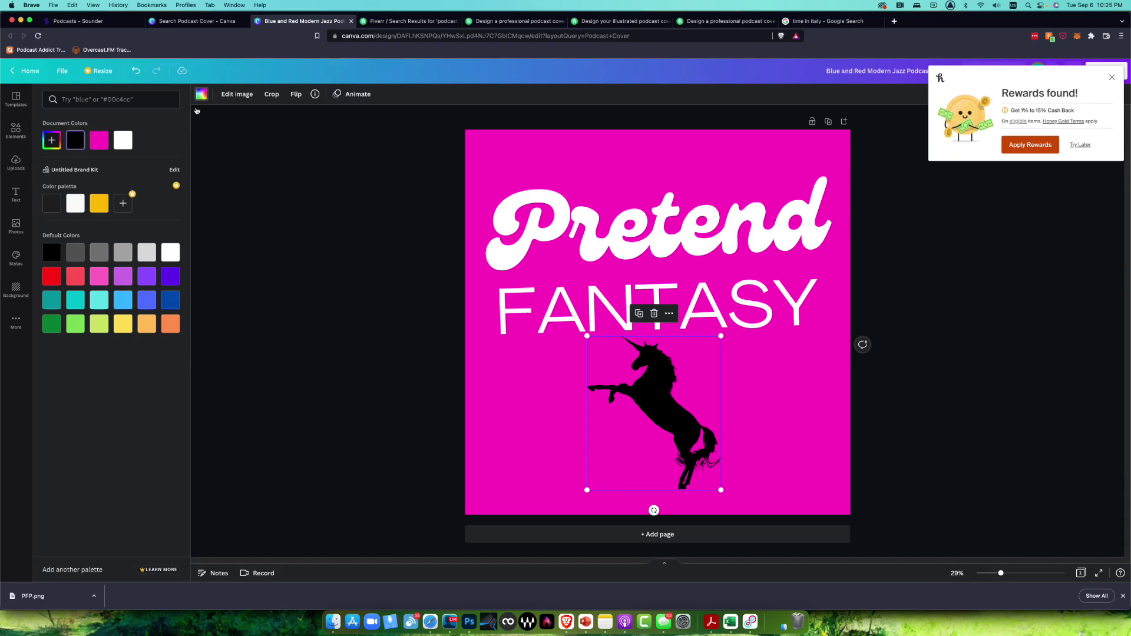
pyautogui.click(123, 142)
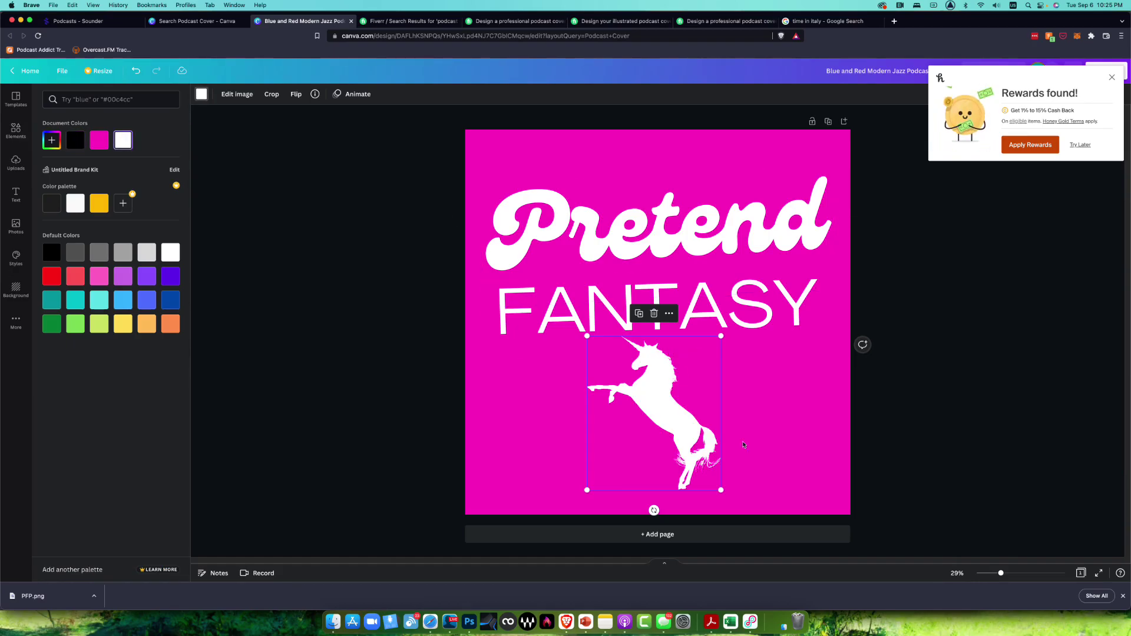
pyautogui.moveTo(721, 490); pyautogui.dragTo(901, 595)
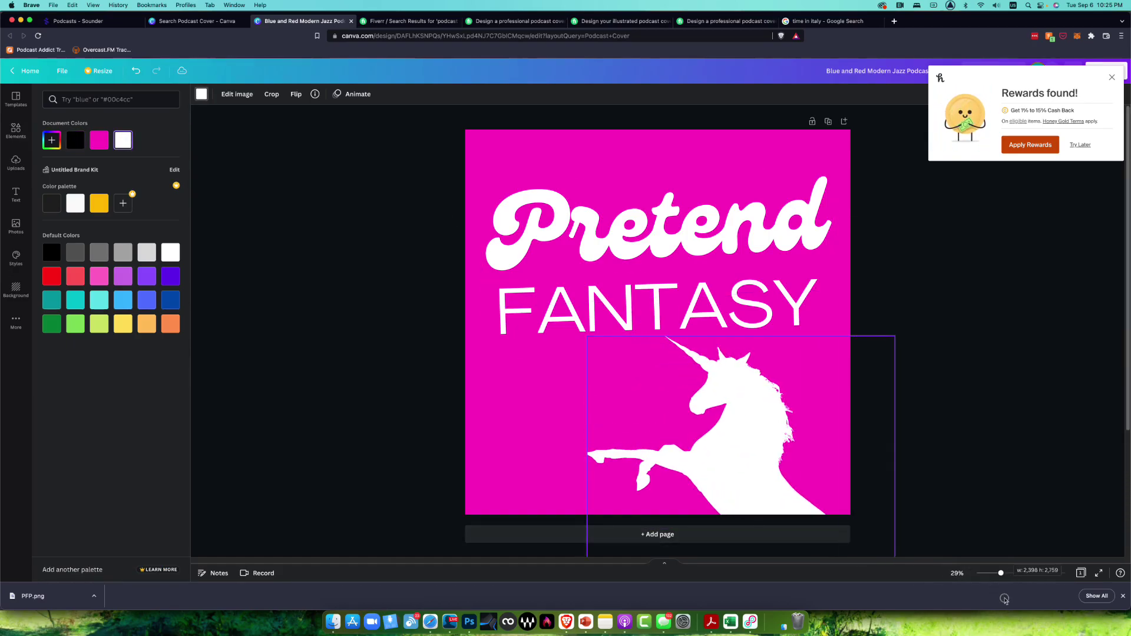
pyautogui.moveTo(598, 354); pyautogui.dragTo(555, 261)
pyautogui.moveTo(752, 429)
pyautogui.mouseDown()
pyautogui.moveTo(765, 432)
pyautogui.moveTo(751, 421)
pyautogui.mouseUp()
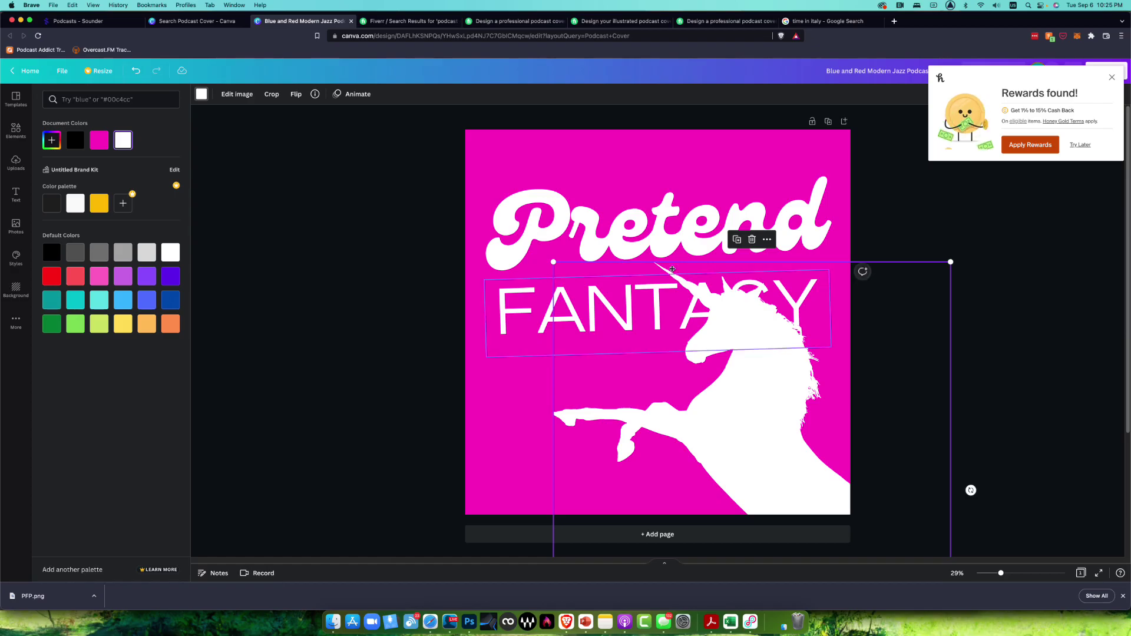
# Step: Move FANTASY up just under Pretend and nudge the unicorn down slightly
pyautogui.click(672, 271)
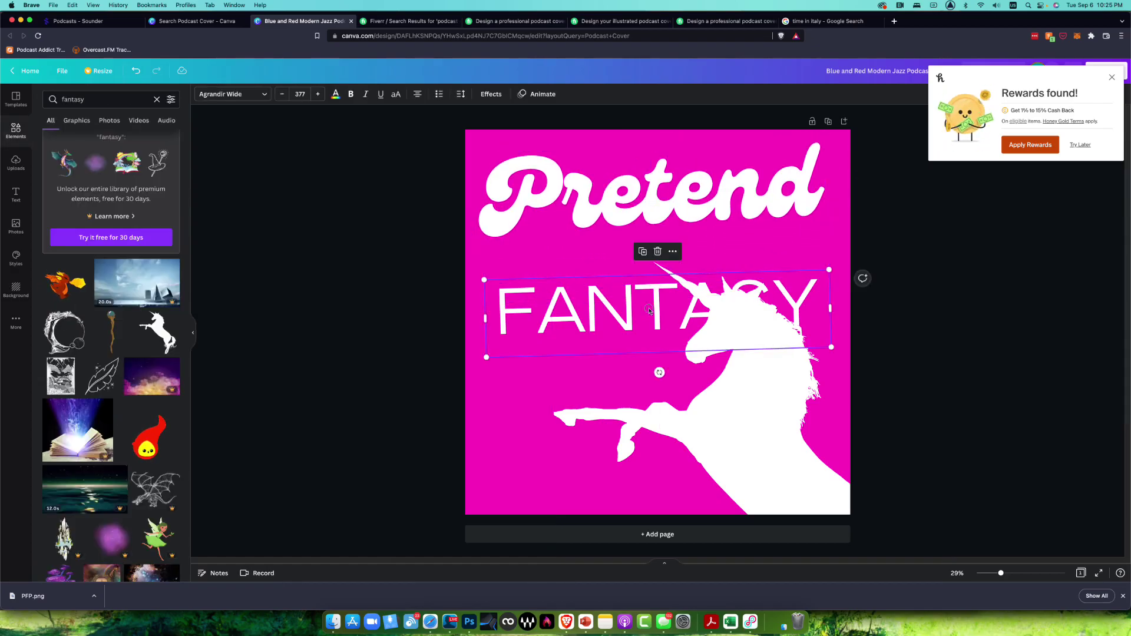
pyautogui.moveTo(649, 311); pyautogui.dragTo(645, 276)
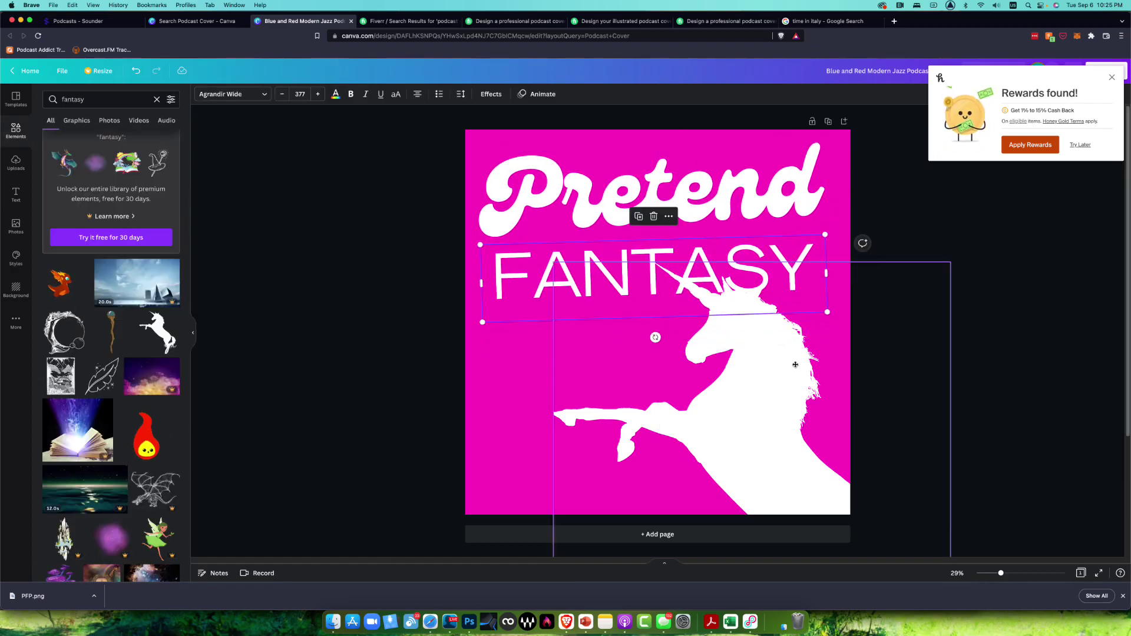
pyautogui.moveTo(795, 365); pyautogui.dragTo(797, 376)
pyautogui.click(994, 340)
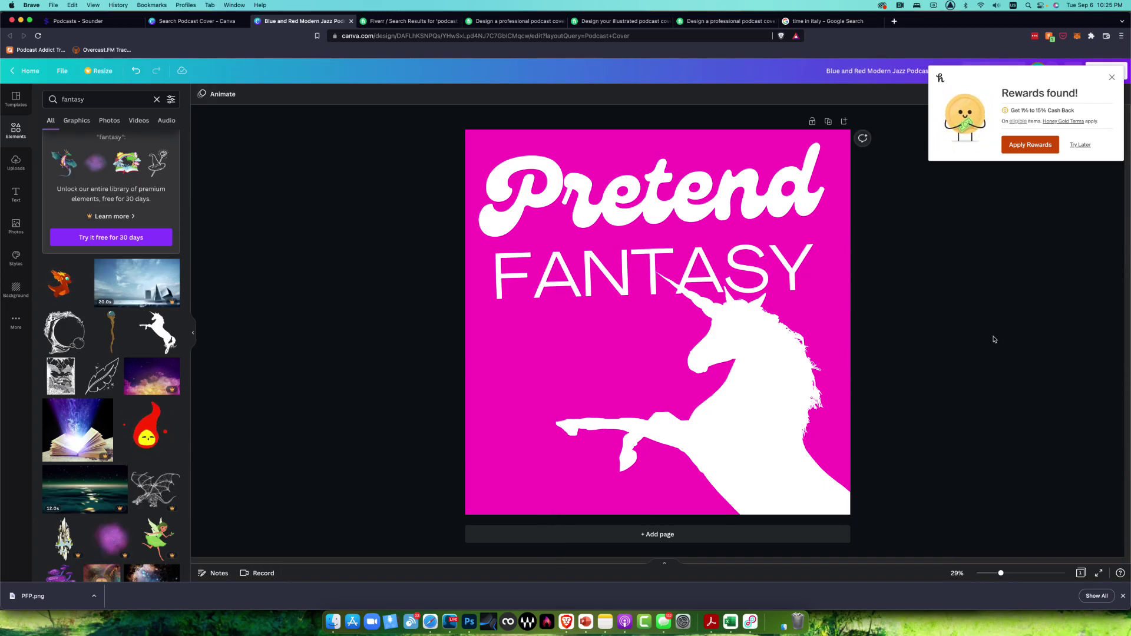
# Step: Dismiss the rewards popup, open the PNG 3000 × 3000 px download settings, and select the design's web address
pyautogui.click(1112, 77)
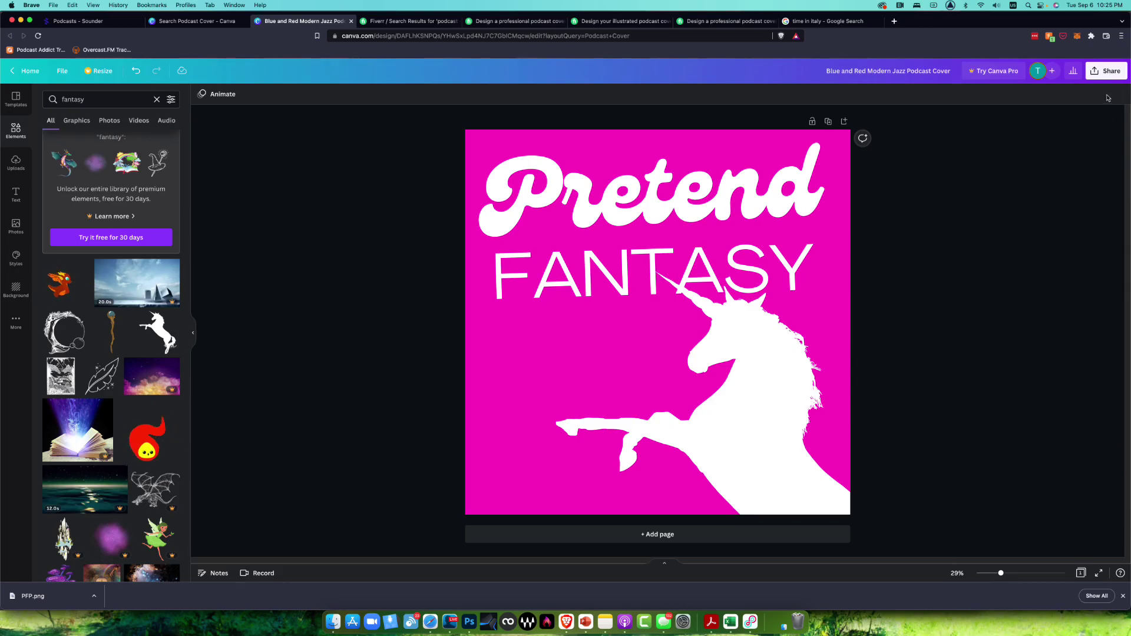
pyautogui.click(1106, 71)
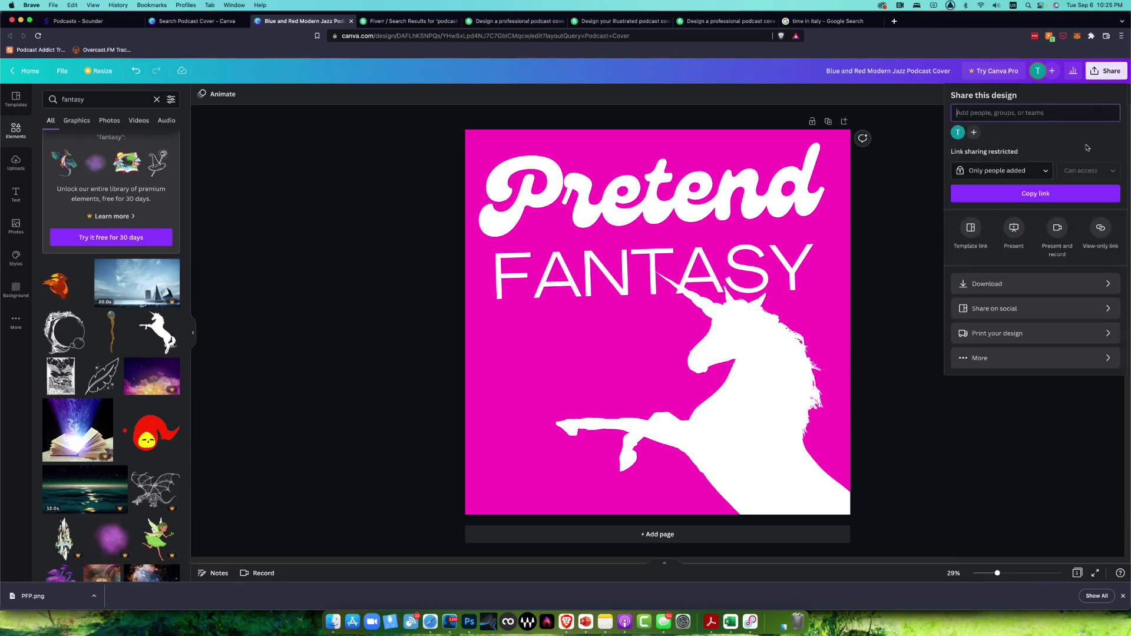
pyautogui.click(990, 288)
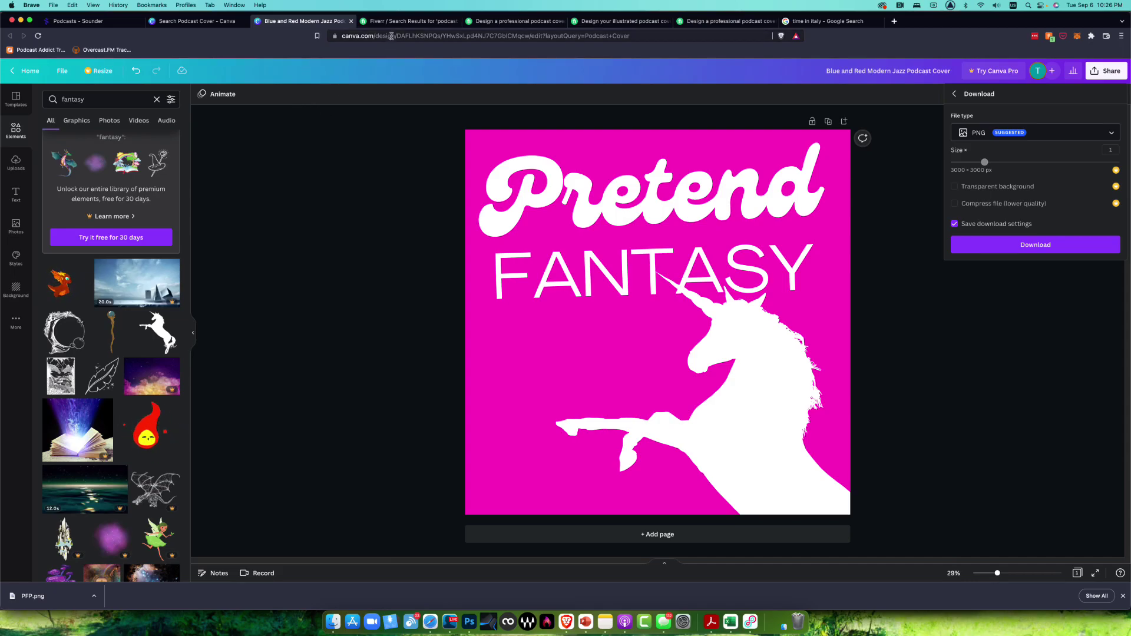
pyautogui.click(393, 36)
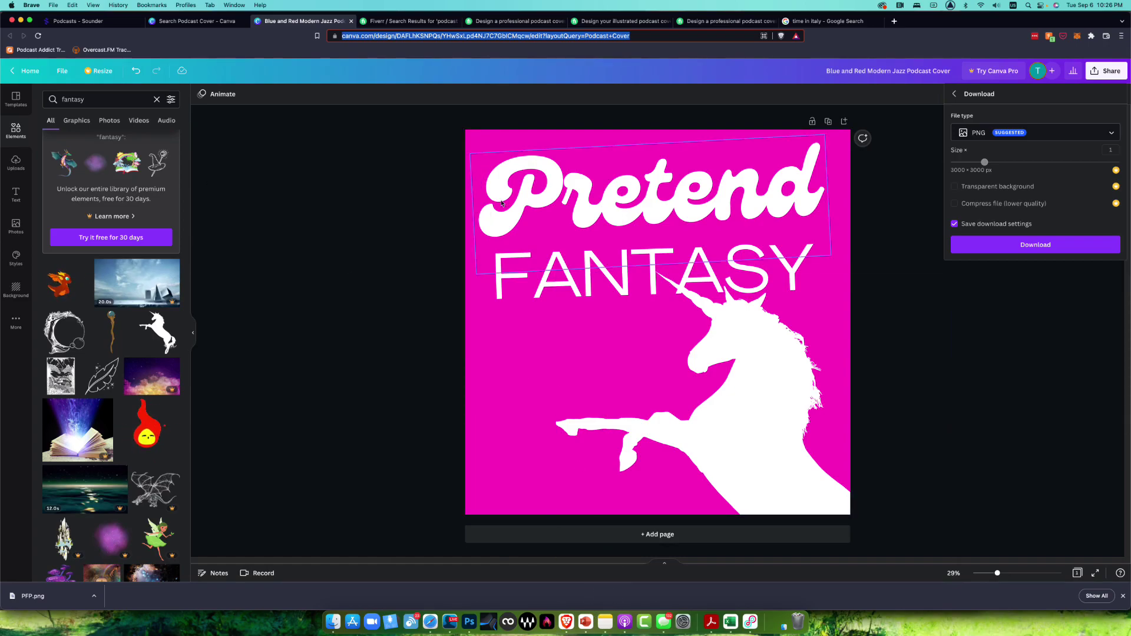
# Step: Reload the Spotify Pretend Fantasy podcast page to show its current cover art
pyautogui.click(454, 603)
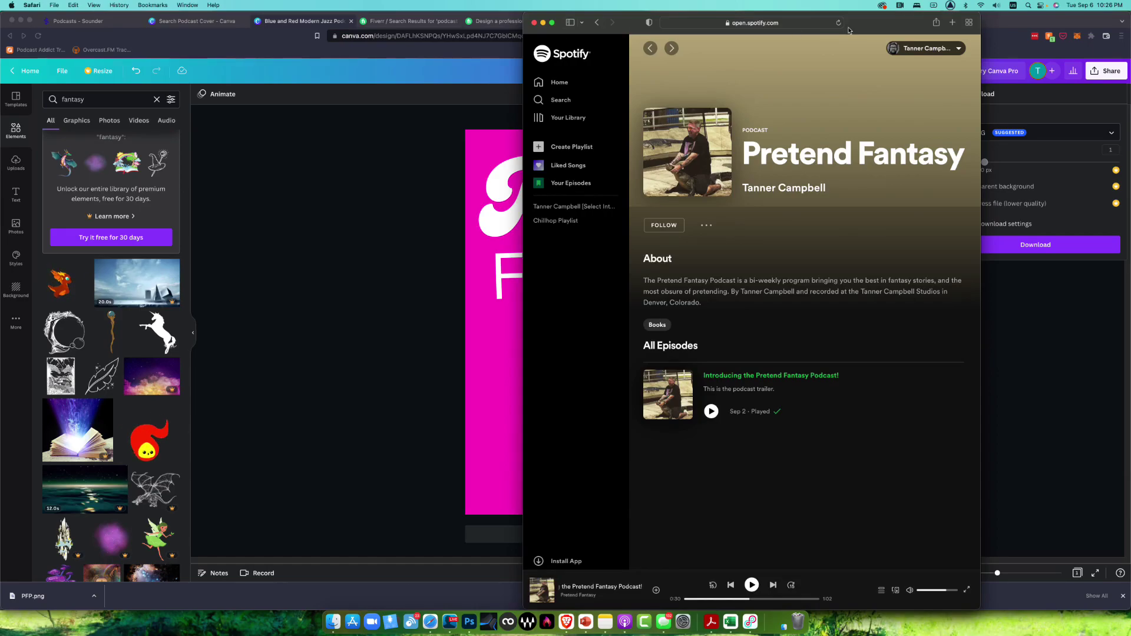
pyautogui.click(839, 24)
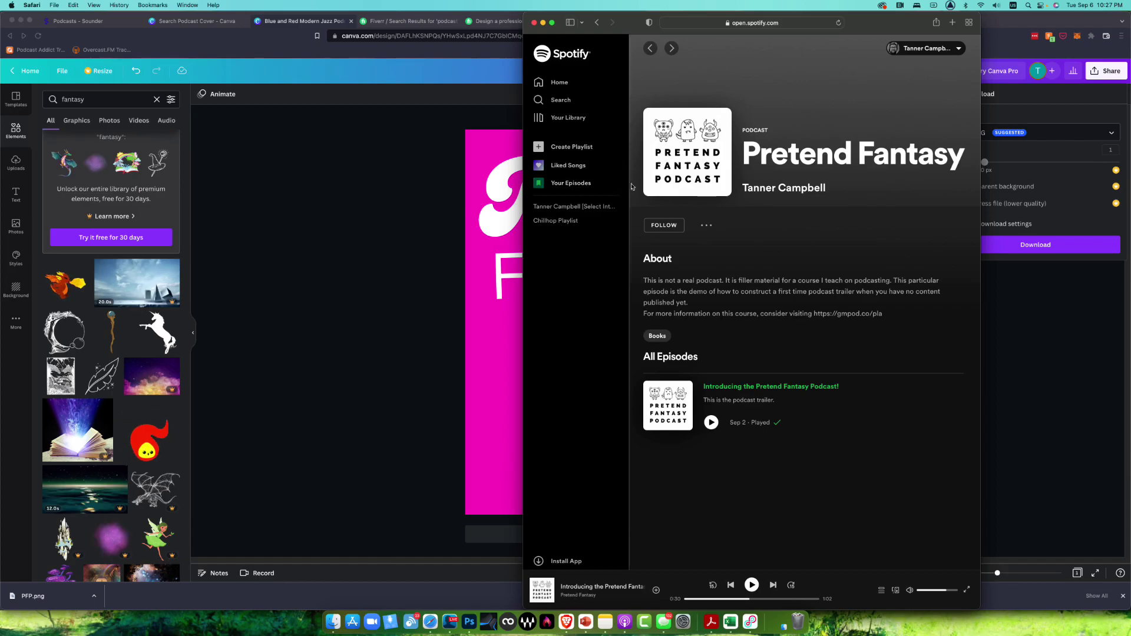
# Step: Return to the Canva editor and dismiss the Canva Pro 30-day trial offer
pyautogui.click(437, 159)
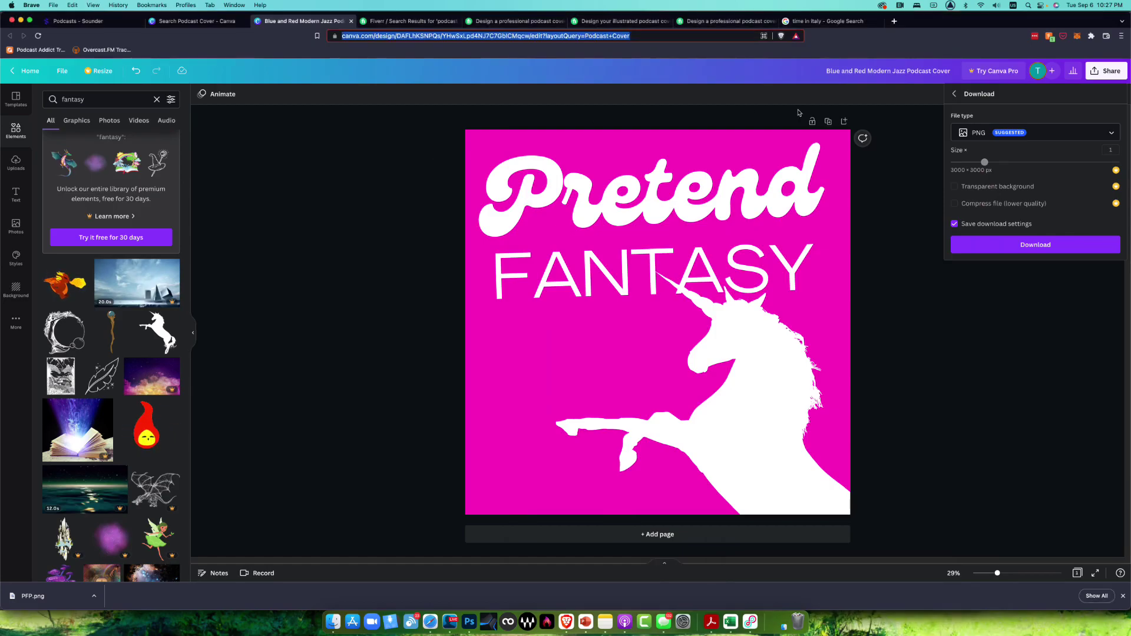
pyautogui.click(994, 70)
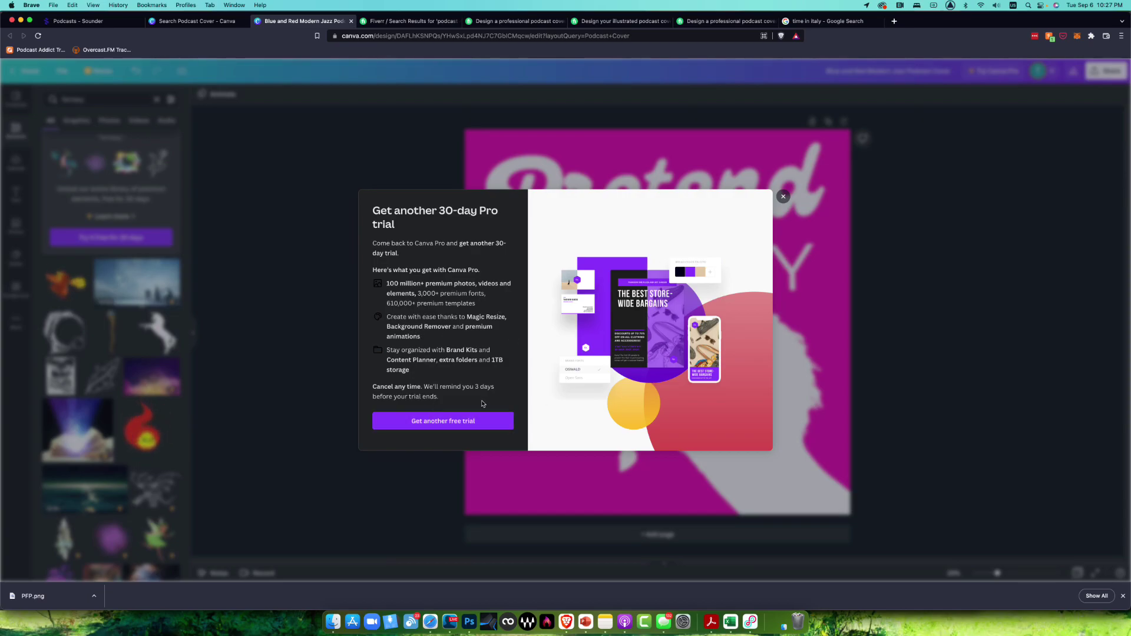
pyautogui.click(783, 196)
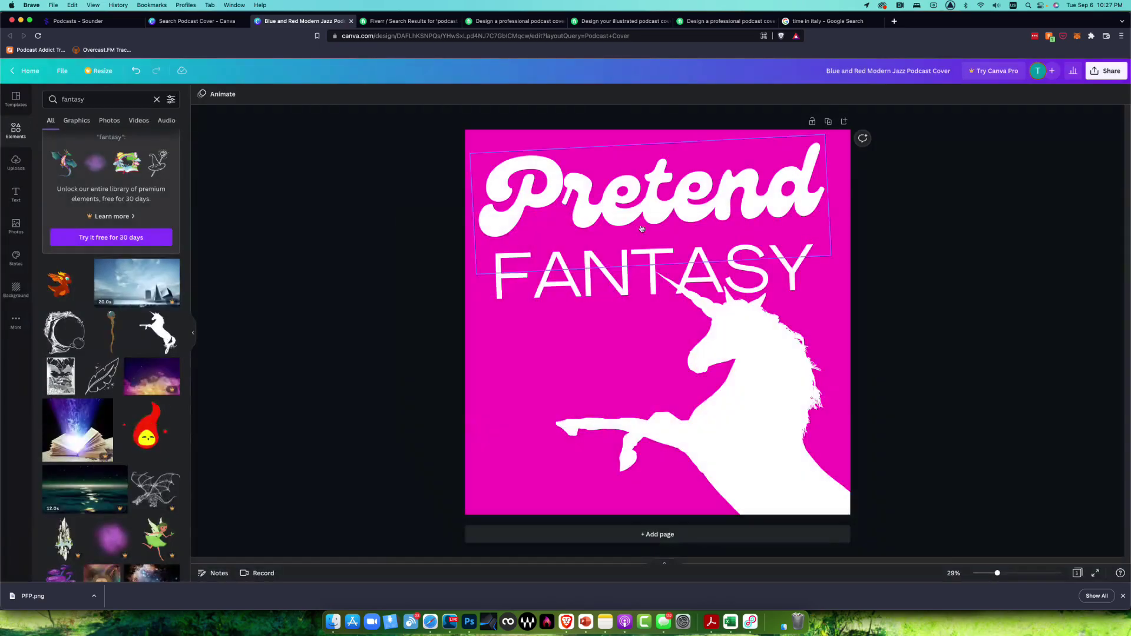
# Step: Switch to the Fiverr tab showing 'podcast cover art' search results
pyautogui.click(383, 22)
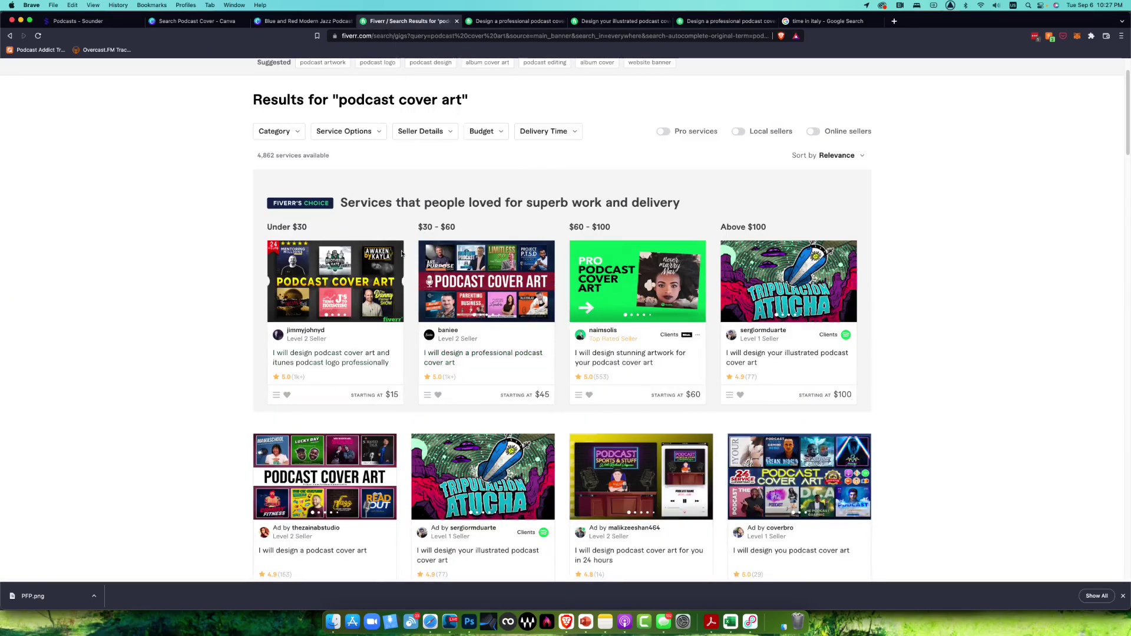